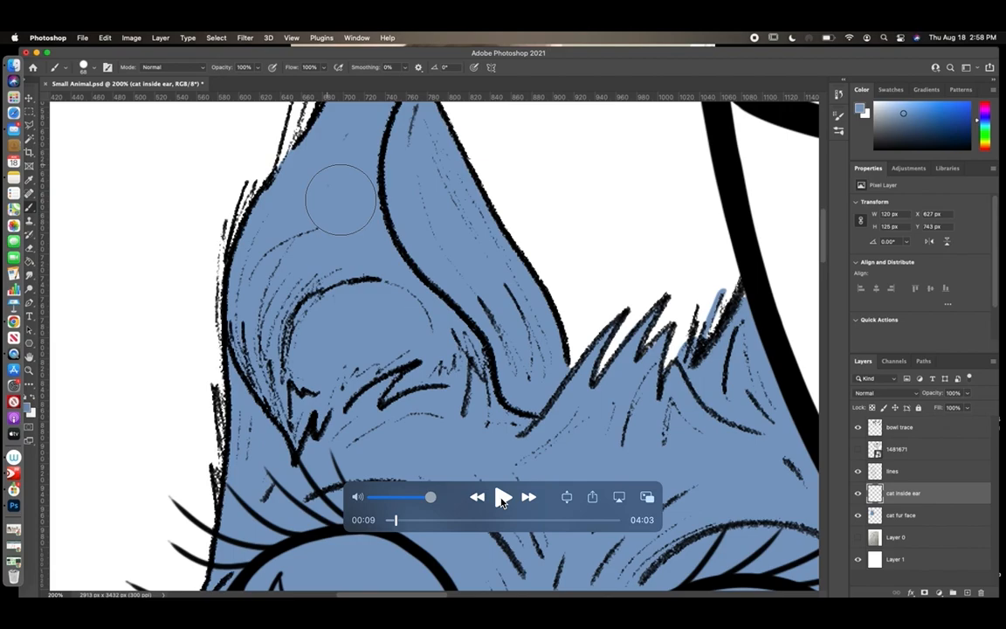
{"action": "left_click", "coordinate": [503, 497]}
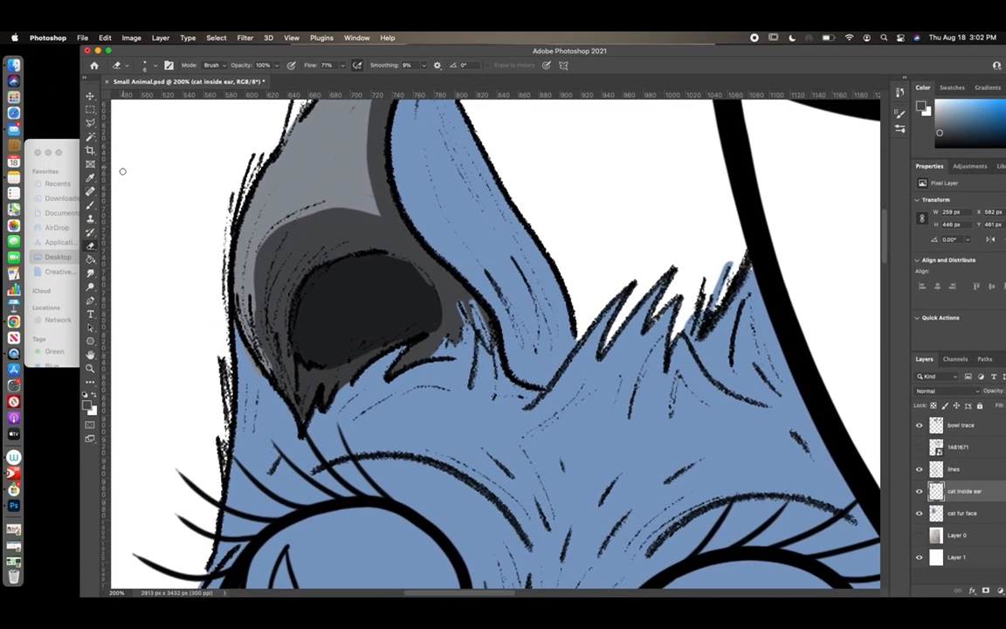
- Switch to the Mixer Brush and give it a soft round tip of 114 px
{"action": "left_click", "coordinate": [94, 207]}
{"action": "left_click", "coordinate": [131, 234]}
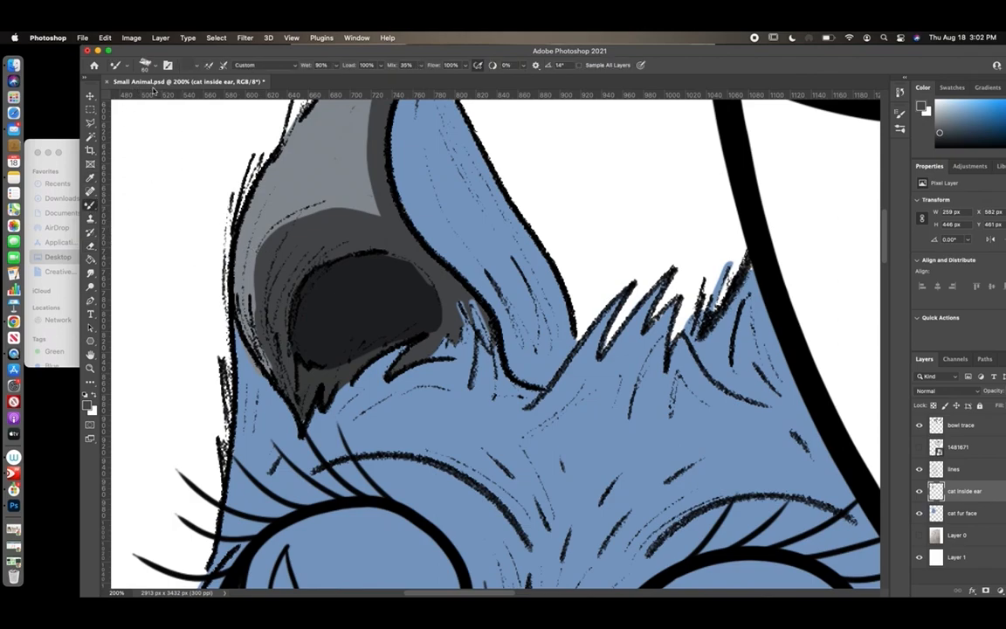
{"action": "left_click", "coordinate": [155, 66]}
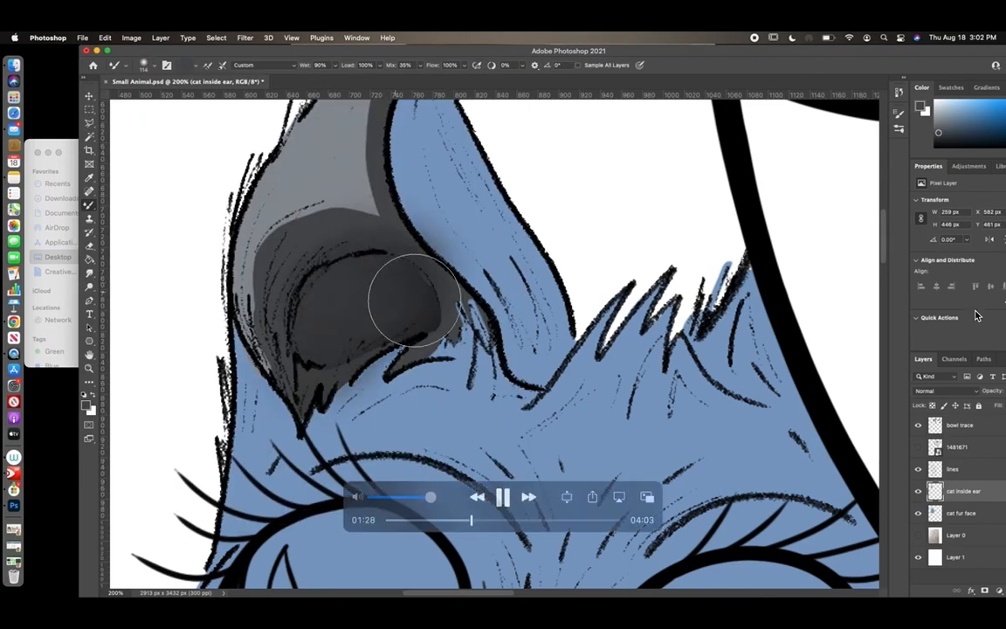
{"action": "left_click", "coordinate": [502, 497]}
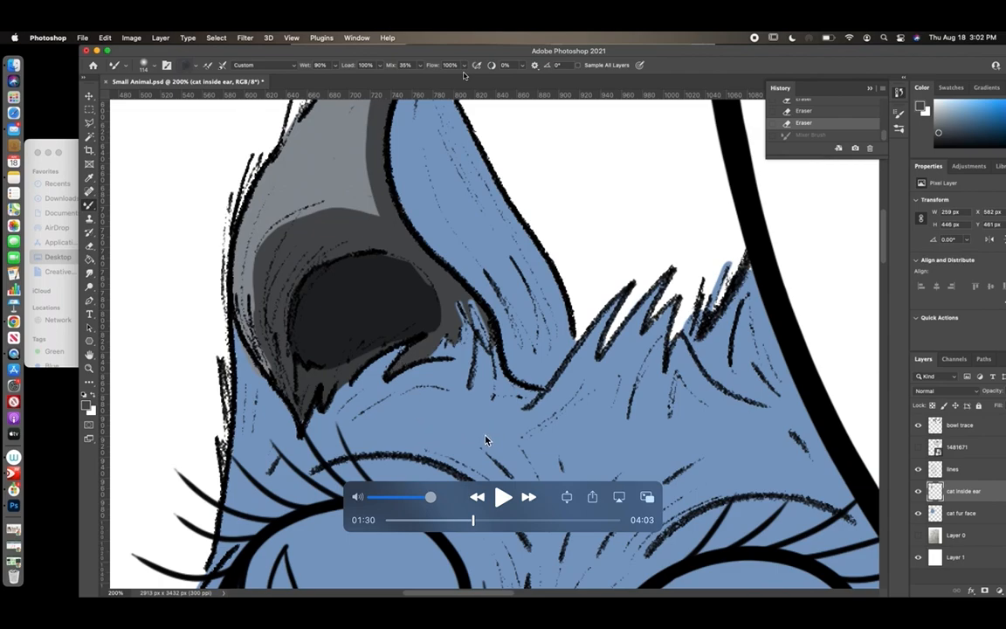
{"action": "left_click", "coordinate": [503, 497]}
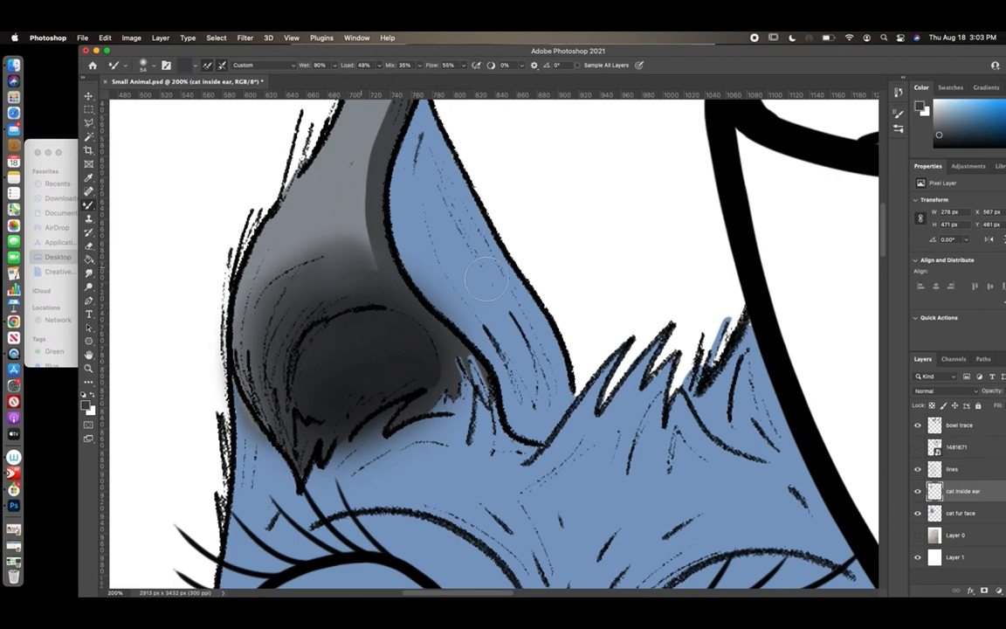
- Blend the grey tones along the ear's inner edge and around the hollow with the Mixer Brush, using a 78 px soft tip
{"action": "mouse_move", "coordinate": [368, 262]}
{"action": "left_mouse_down"}
{"action": "mouse_move", "coordinate": [382, 95]}
{"action": "mouse_move", "coordinate": [367, 109]}
{"action": "left_mouse_up"}
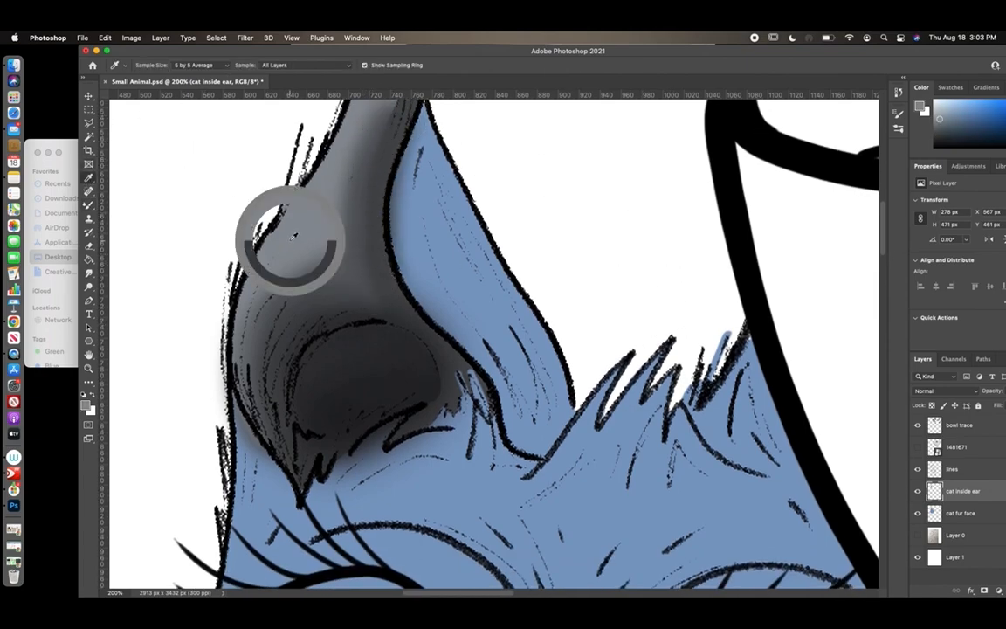
{"action": "left_click", "coordinate": [144, 65]}
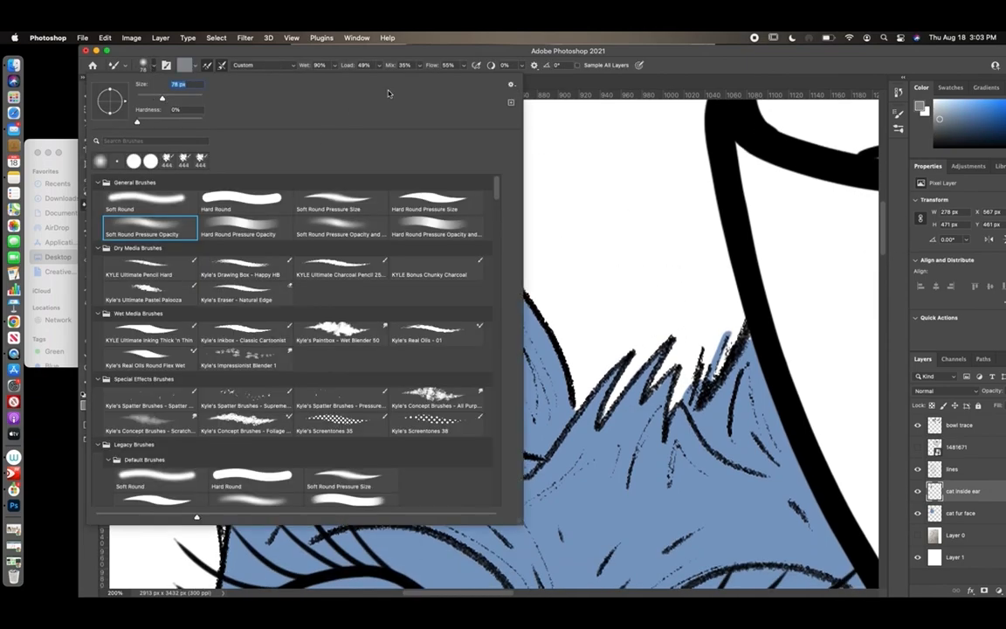
{"action": "left_click", "coordinate": [603, 38]}
{"action": "left_click_drag", "start_coordinate": [332, 252], "coordinate": [263, 386]}
{"action": "left_click_drag", "start_coordinate": [359, 218], "coordinate": [374, 133]}
- Deepen the centre of the ear's hollow with black using the Mixer Brush
{"action": "mouse_move", "coordinate": [881, 255]}
{"action": "left_mouse_down"}
{"action": "mouse_move", "coordinate": [881, 239]}
{"action": "mouse_move", "coordinate": [881, 253]}
{"action": "left_mouse_up"}
{"action": "left_click", "coordinate": [981, 146]}
{"action": "mouse_move", "coordinate": [310, 315]}
{"action": "left_mouse_down"}
{"action": "mouse_move", "coordinate": [347, 351]}
{"action": "mouse_move", "coordinate": [371, 308]}
{"action": "mouse_move", "coordinate": [373, 322]}
{"action": "left_mouse_up"}
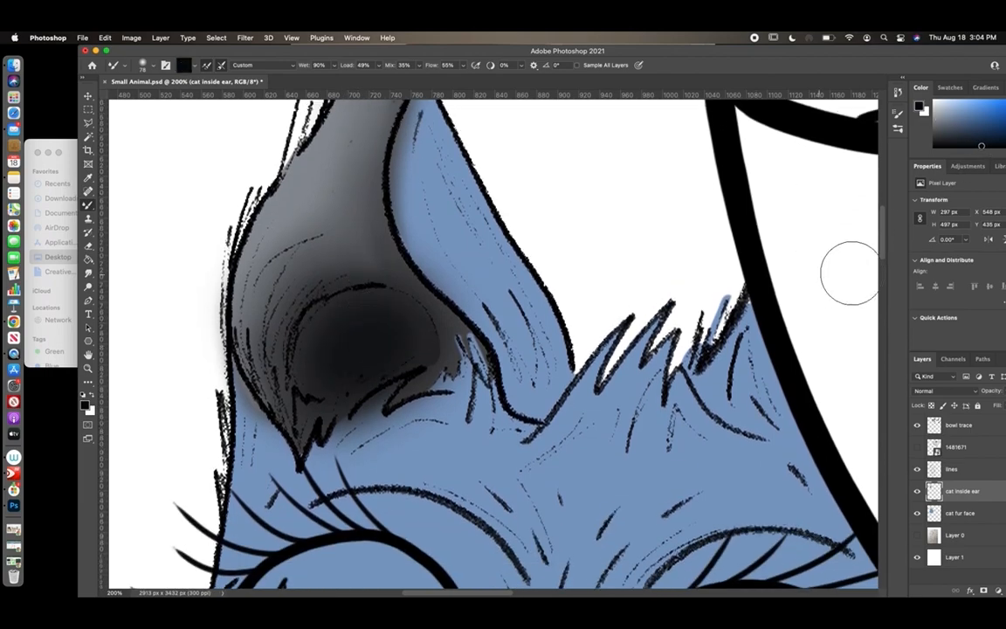
- Set the foreground color to a pale pink
{"action": "left_click_drag", "start_coordinate": [939, 51], "coordinate": [882, 51]}
{"action": "left_click", "coordinate": [989, 146]}
{"action": "left_click", "coordinate": [986, 105]}
{"action": "left_click", "coordinate": [886, 103]}
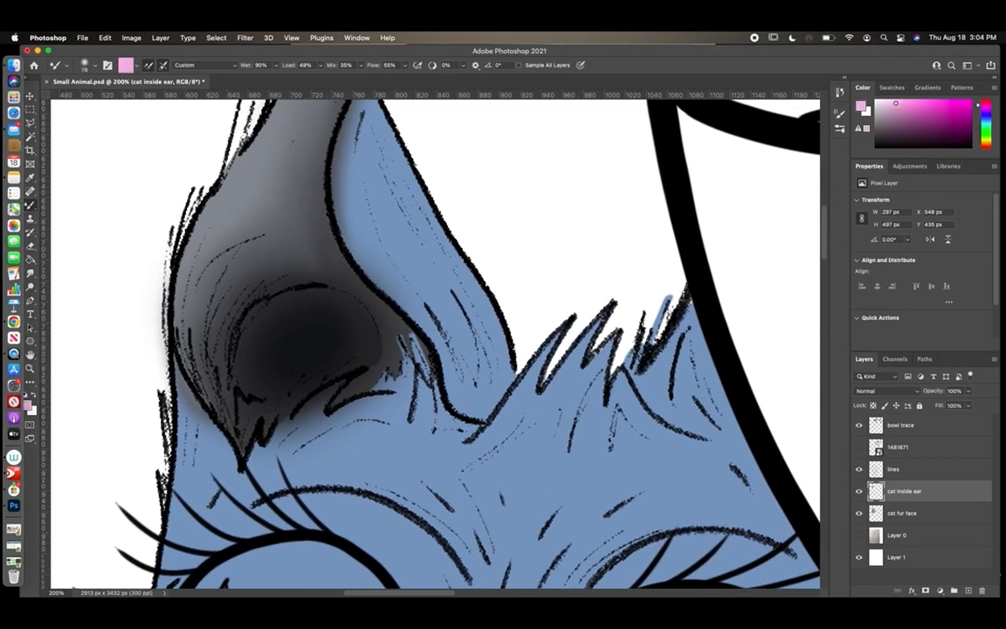
- Try to blend pale pink into the upper inner ear with the Mixer Brush
{"action": "scroll", "coordinate": [455, 275], "scroll_direction": "up", "scroll_amount": 5}
{"action": "mouse_move", "coordinate": [371, 225]}
{"action": "left_mouse_down"}
{"action": "mouse_move", "coordinate": [332, 183]}
{"action": "mouse_move", "coordinate": [305, 330]}
{"action": "mouse_move", "coordinate": [311, 258]}
{"action": "left_mouse_up"}
{"action": "left_click_drag", "start_coordinate": [824, 234], "coordinate": [824, 236]}
- Undo the pink Mixer Brush stroke on the upper ear
{"action": "left_click", "coordinate": [839, 92]}
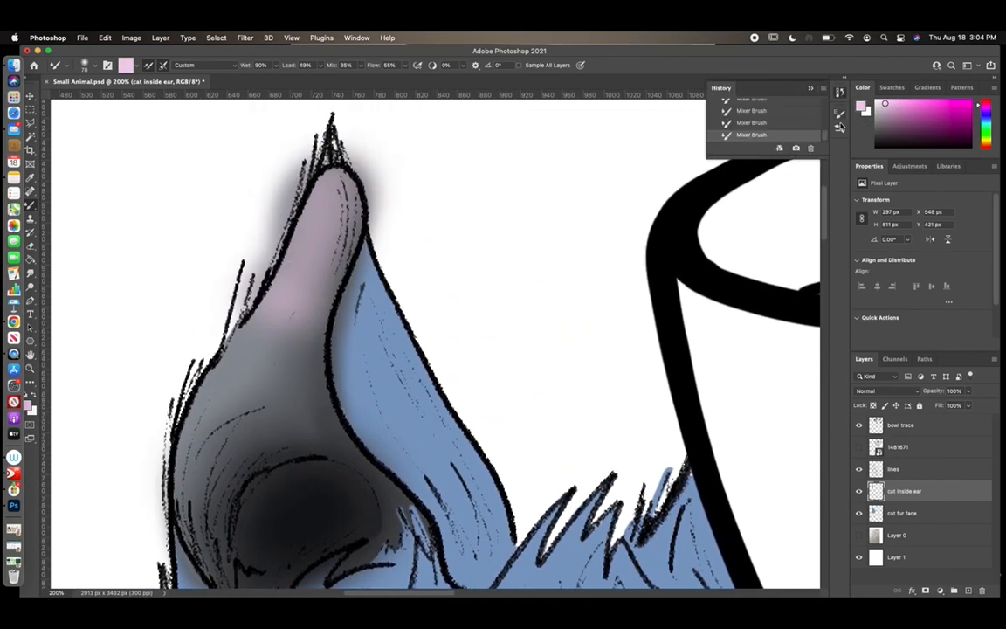
{"action": "left_click", "coordinate": [779, 125]}
{"action": "left_click_drag", "start_coordinate": [826, 134], "coordinate": [826, 133]}
{"action": "left_click", "coordinate": [765, 137]}
{"action": "left_click", "coordinate": [771, 123]}
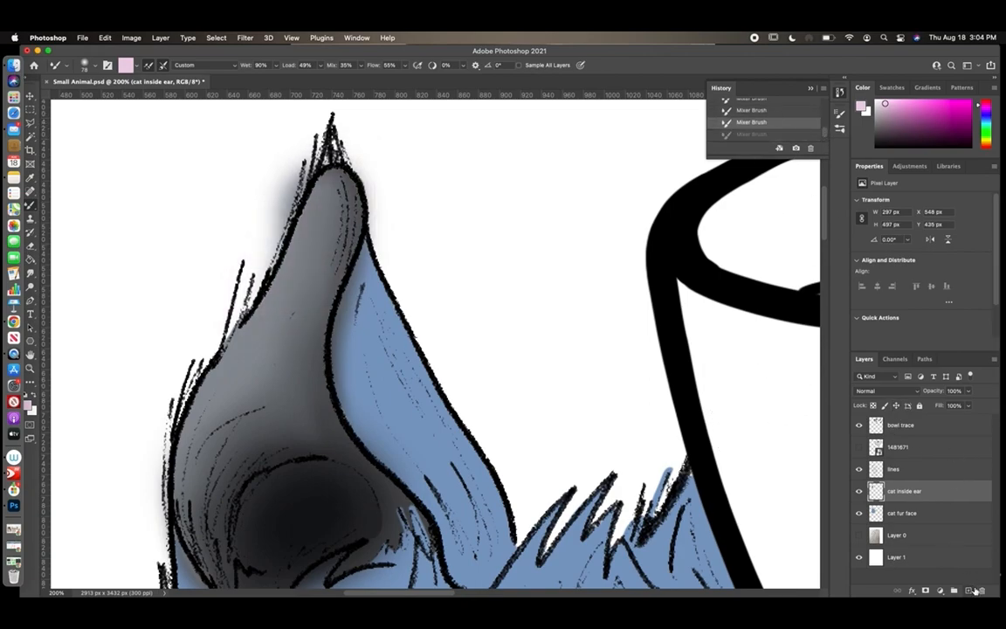
- Add a new layer above the cat inside ear layer and clip it to that layer
{"action": "left_click", "coordinate": [970, 590]}
{"action": "right_click", "coordinate": [908, 491]}
{"action": "left_click", "coordinate": [799, 303]}
- Paint pale pink over the upper and outer inner ear with a 124 px Soft Round Pressure Opacity brush at 37% opacity
{"action": "right_click", "coordinate": [30, 206]}
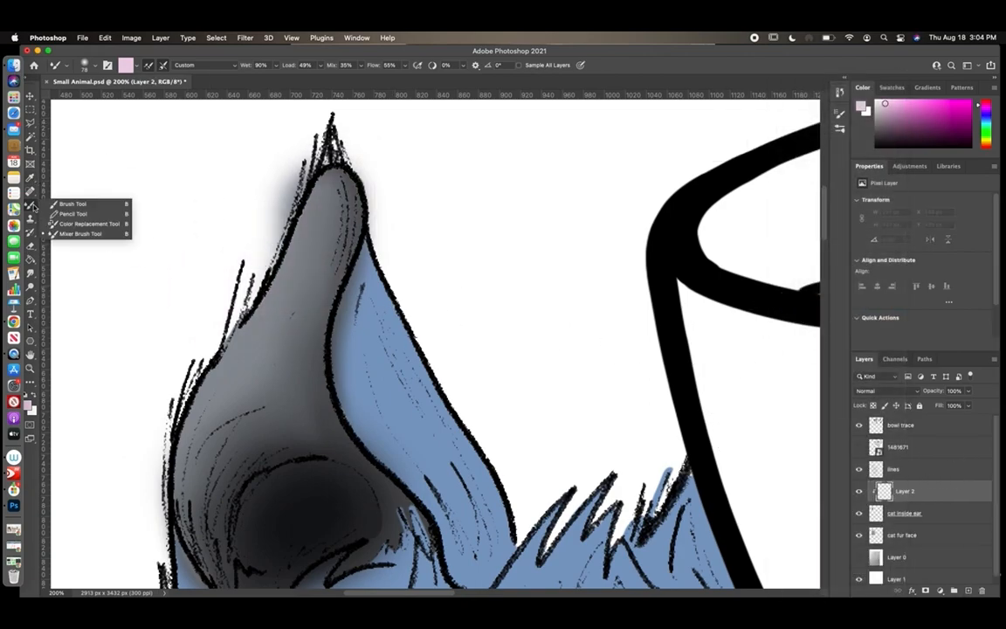
{"action": "left_click", "coordinate": [73, 204]}
{"action": "left_click", "coordinate": [87, 66]}
{"action": "left_click", "coordinate": [117, 232]}
{"action": "left_click_drag", "start_coordinate": [83, 97], "coordinate": [92, 98]}
{"action": "left_click", "coordinate": [300, 52]}
{"action": "mouse_move", "coordinate": [316, 207]}
{"action": "left_mouse_down"}
{"action": "mouse_move", "coordinate": [298, 293]}
{"action": "mouse_move", "coordinate": [217, 417]}
{"action": "left_mouse_up"}
- Shade the ear's inner edge from the tip down to the hollow in black with a 73 px soft brush
{"action": "left_click_drag", "start_coordinate": [824, 200], "coordinate": [829, 212]}
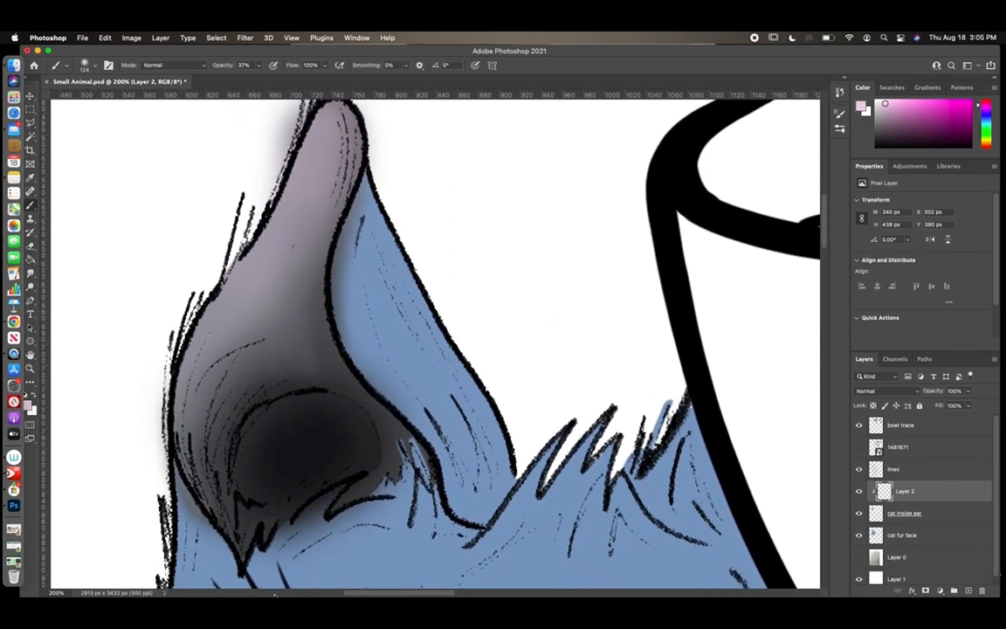
{"action": "left_click", "coordinate": [84, 65]}
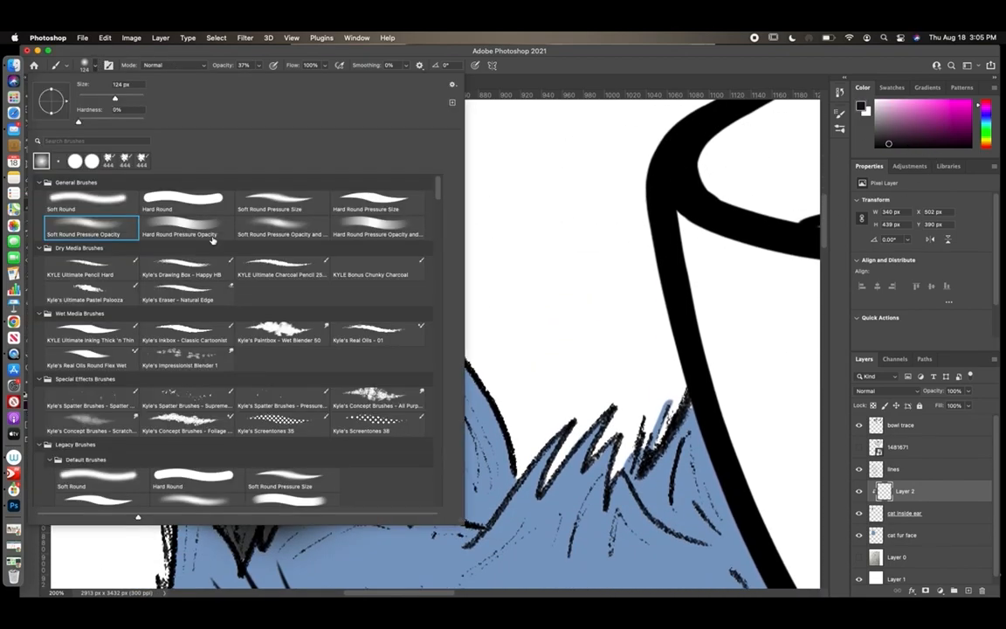
{"action": "left_click", "coordinate": [296, 204]}
{"action": "left_click", "coordinate": [492, 52]}
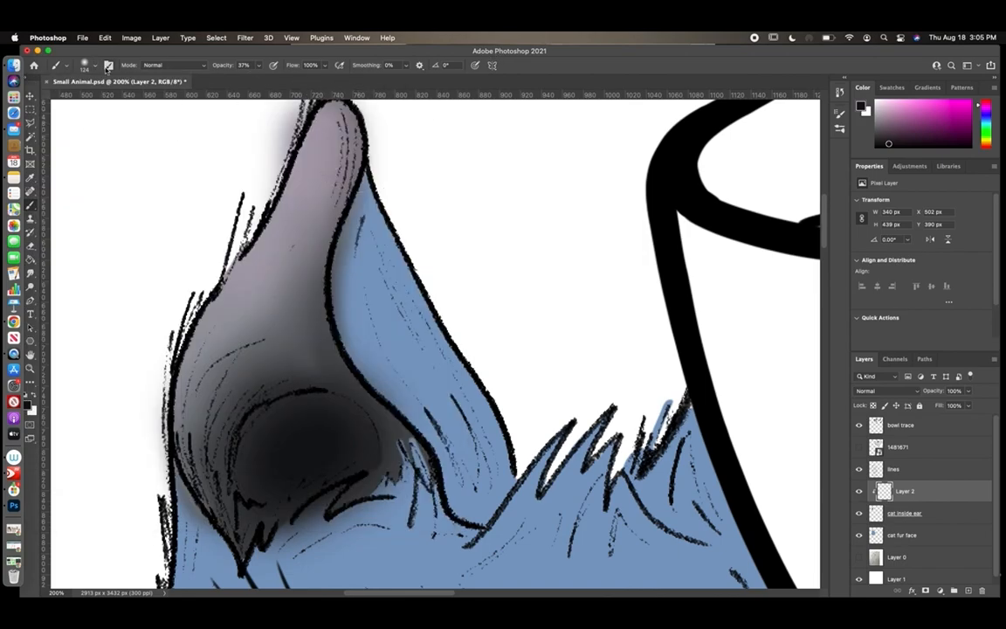
{"action": "left_click", "coordinate": [96, 66]}
{"action": "left_click", "coordinate": [102, 98]}
{"action": "left_click", "coordinate": [376, 53]}
{"action": "mouse_move", "coordinate": [357, 115]}
{"action": "left_mouse_down"}
{"action": "mouse_move", "coordinate": [340, 352]}
{"action": "mouse_move", "coordinate": [443, 478]}
{"action": "left_mouse_up"}
{"action": "mouse_move", "coordinate": [354, 122]}
{"action": "left_mouse_down"}
{"action": "mouse_move", "coordinate": [360, 180]}
{"action": "mouse_move", "coordinate": [338, 295]}
{"action": "mouse_move", "coordinate": [389, 430]}
{"action": "mouse_move", "coordinate": [366, 494]}
{"action": "mouse_move", "coordinate": [416, 451]}
{"action": "left_mouse_up"}
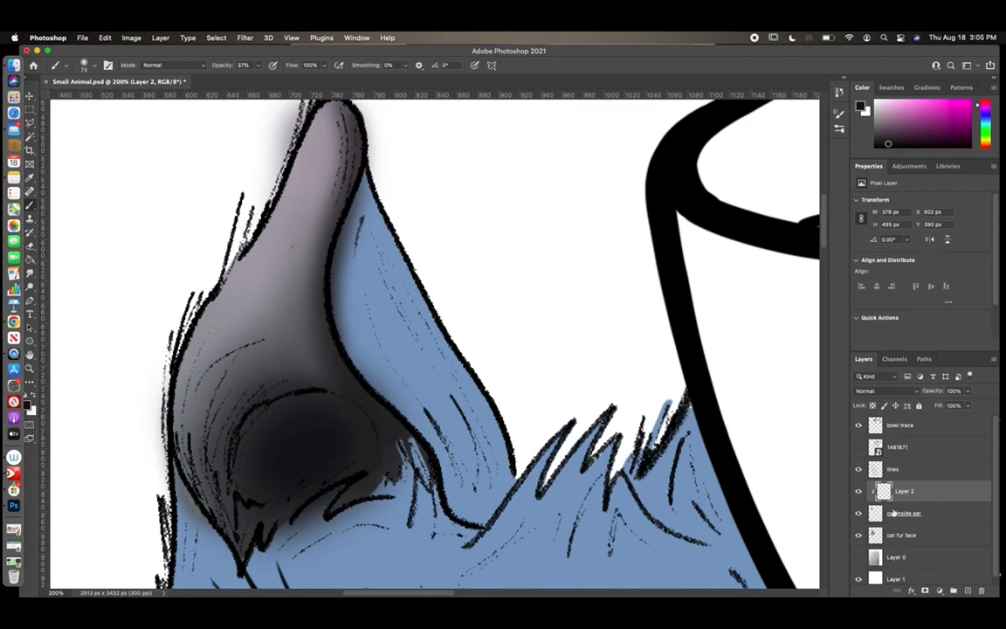
- Erase shading on the cat inside ear layer that spills onto the blue ear fold
{"action": "left_click", "coordinate": [938, 516]}
{"action": "key", "text": "e"}
{"action": "mouse_move", "coordinate": [341, 283]}
{"action": "left_mouse_down"}
{"action": "mouse_move", "coordinate": [362, 200]}
{"action": "mouse_move", "coordinate": [345, 286]}
{"action": "left_mouse_up"}
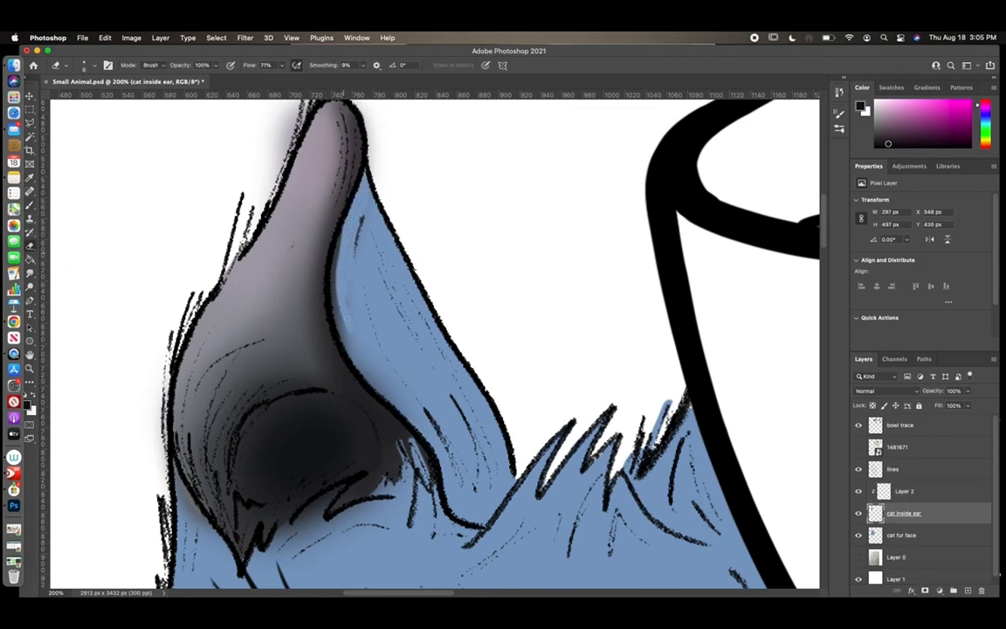
- Try a larger eraser on the spill along the blue ear fold and undo the stroke
{"action": "left_click", "coordinate": [97, 69]}
{"action": "left_click", "coordinate": [422, 50]}
{"action": "left_click_drag", "start_coordinate": [373, 232], "coordinate": [357, 284]}
{"action": "left_click", "coordinate": [839, 92]}
{"action": "left_click", "coordinate": [780, 124]}
- Erase the remaining dark spill along the blue ear fold with a 49 px eraser
{"action": "left_click", "coordinate": [96, 69]}
{"action": "left_click_drag", "start_coordinate": [100, 98], "coordinate": [94, 98]}
{"action": "left_click", "coordinate": [337, 50]}
{"action": "mouse_move", "coordinate": [361, 338]}
{"action": "left_mouse_down"}
{"action": "mouse_move", "coordinate": [358, 252]}
{"action": "mouse_move", "coordinate": [377, 213]}
{"action": "mouse_move", "coordinate": [369, 327]}
{"action": "mouse_move", "coordinate": [393, 375]}
{"action": "left_mouse_up"}
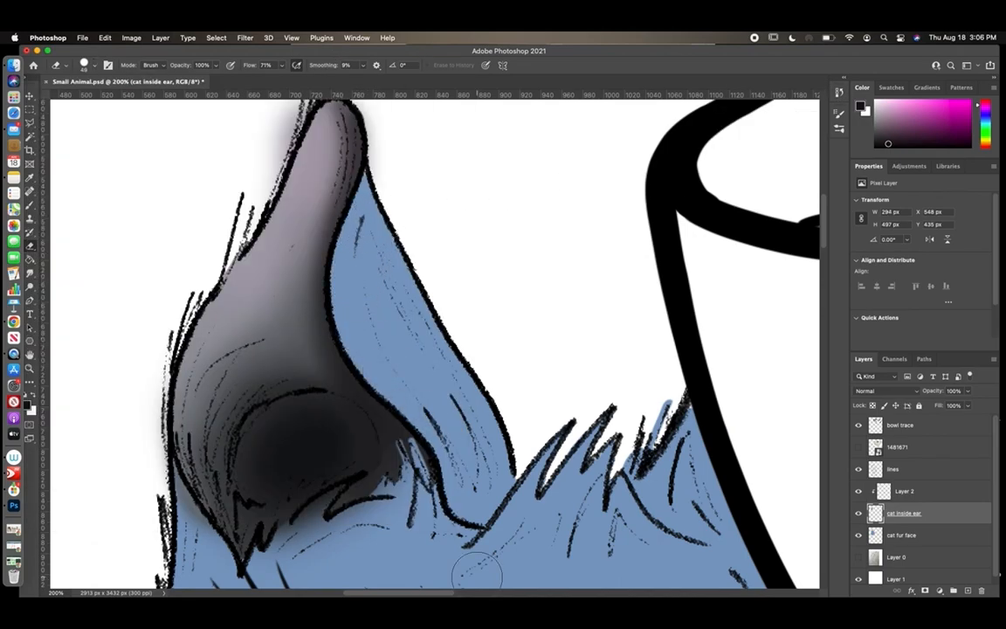
- Try to erase the spill outside the ear's outer edge and undo the stroke
{"action": "left_click_drag", "start_coordinate": [280, 125], "coordinate": [271, 152]}
{"action": "left_click", "coordinate": [840, 92]}
{"action": "left_click", "coordinate": [780, 124]}
- Erase the shading spill around the outside of the ear tip with a 27 px eraser
{"action": "left_click_drag", "start_coordinate": [824, 206], "coordinate": [824, 196]}
{"action": "left_click", "coordinate": [95, 67]}
{"action": "left_click_drag", "start_coordinate": [95, 98], "coordinate": [86, 97]}
{"action": "left_click", "coordinate": [149, 65]}
{"action": "mouse_move", "coordinate": [297, 166]}
{"action": "left_mouse_down"}
{"action": "mouse_move", "coordinate": [316, 161]}
{"action": "mouse_move", "coordinate": [323, 139]}
{"action": "left_mouse_up"}
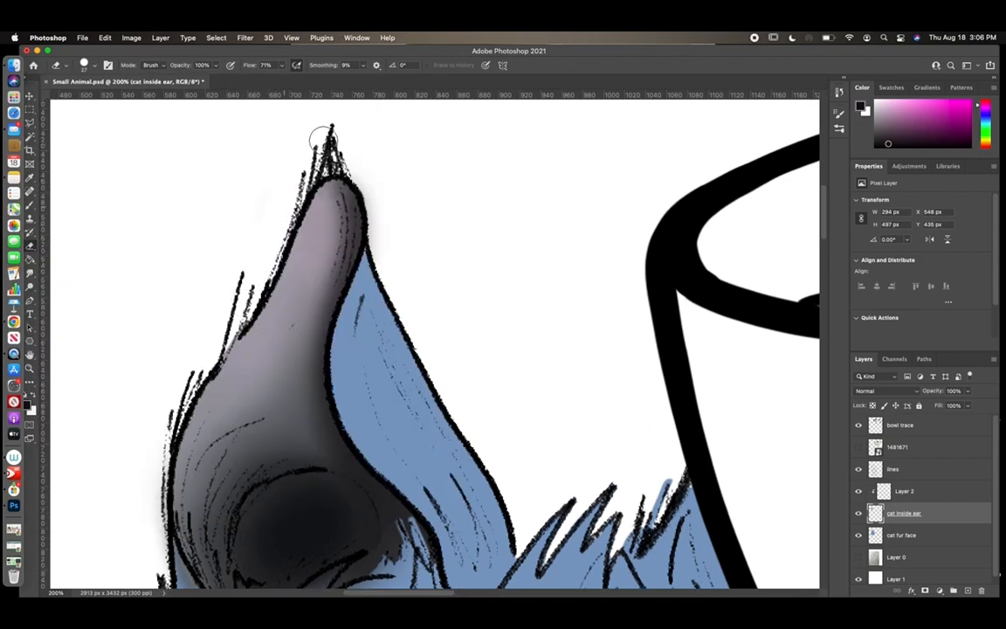
- Erase the dark spill on the blue fur below the ear's hollow, following the tuft lines with progressively smaller erasers
{"action": "scroll", "coordinate": [166, 288], "scroll_direction": "down", "scroll_amount": 5}
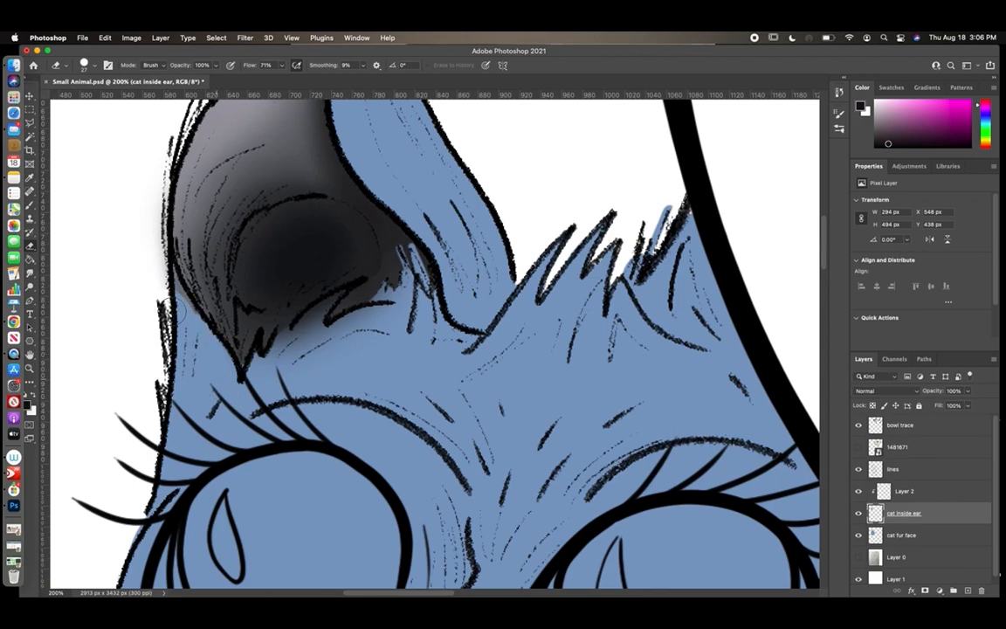
{"action": "left_click", "coordinate": [94, 67]}
{"action": "left_click_drag", "start_coordinate": [87, 98], "coordinate": [82, 98]}
{"action": "left_click", "coordinate": [325, 52]}
{"action": "mouse_move", "coordinate": [314, 313]}
{"action": "left_mouse_down"}
{"action": "mouse_move", "coordinate": [268, 357]}
{"action": "mouse_move", "coordinate": [354, 321]}
{"action": "mouse_move", "coordinate": [293, 361]}
{"action": "left_mouse_up"}
{"action": "left_click", "coordinate": [94, 67]}
{"action": "left_click_drag", "start_coordinate": [82, 98], "coordinate": [79, 98]}
{"action": "left_click", "coordinate": [284, 52]}
{"action": "left_click_drag", "start_coordinate": [314, 319], "coordinate": [289, 340]}
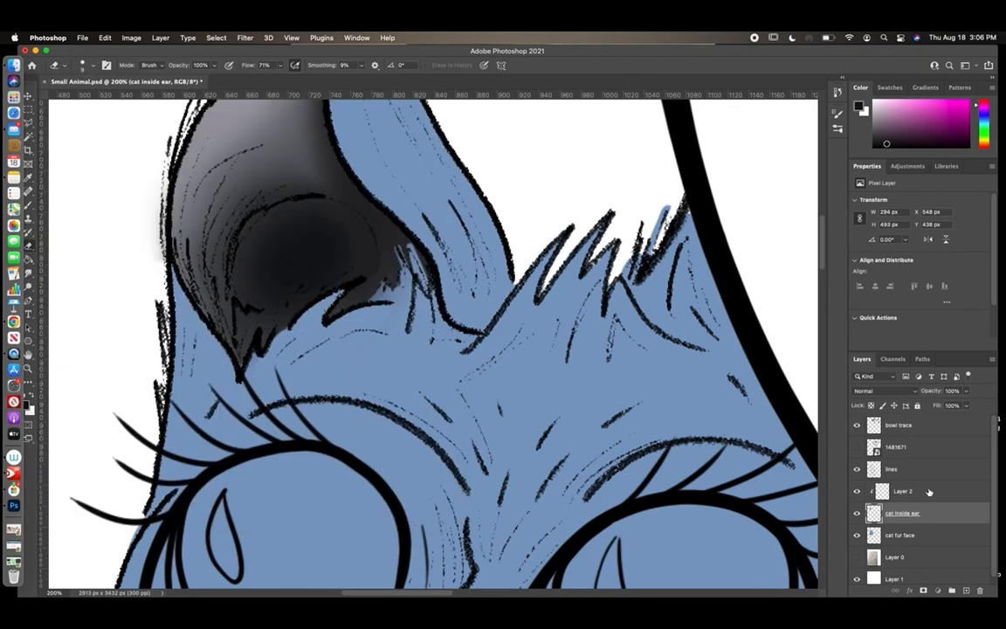
- Zoom out to examine the shaded ear against the whole cat and bowl drawing
{"action": "left_click", "coordinate": [932, 495]}
{"action": "mouse_move", "coordinate": [823, 262]}
{"action": "left_mouse_down"}
{"action": "mouse_move", "coordinate": [823, 231]}
{"action": "mouse_move", "coordinate": [823, 258]}
{"action": "left_mouse_up"}
{"action": "left_click", "coordinate": [28, 368]}
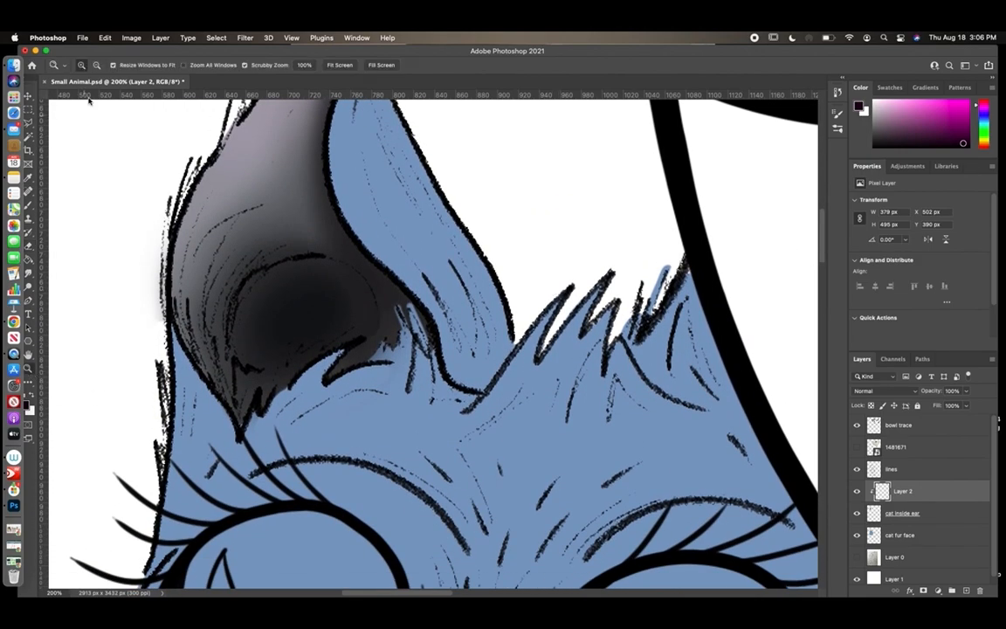
{"action": "left_click", "coordinate": [97, 66]}
{"action": "left_click", "coordinate": [304, 283]}
{"action": "left_click", "coordinate": [304, 283]}
{"action": "left_click", "coordinate": [421, 358]}
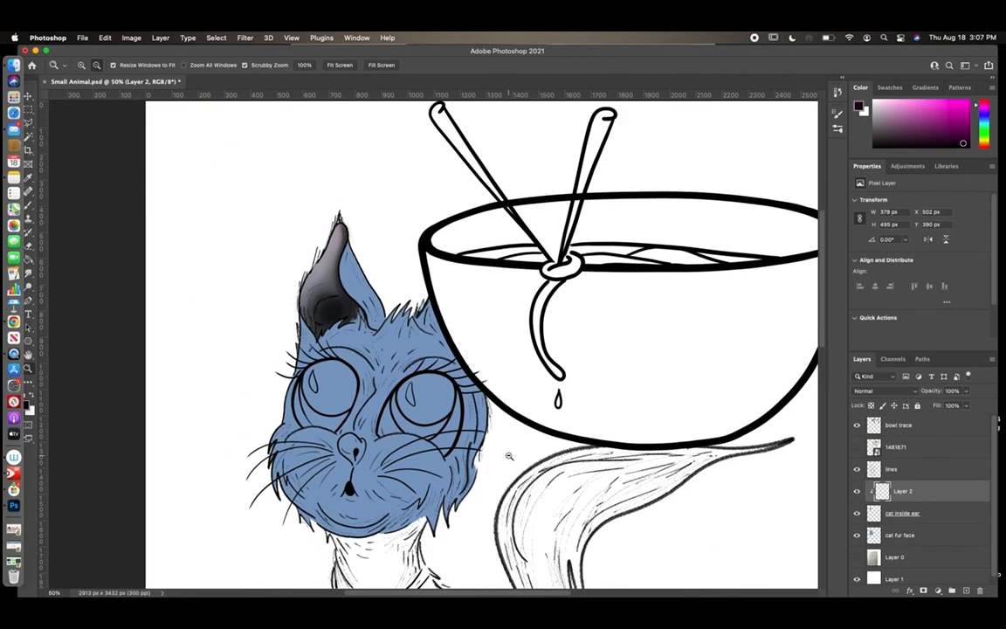
{"action": "left_click", "coordinate": [914, 536]}
{"action": "left_click", "coordinate": [14, 178]}
{"action": "left_click", "coordinate": [385, 354]}
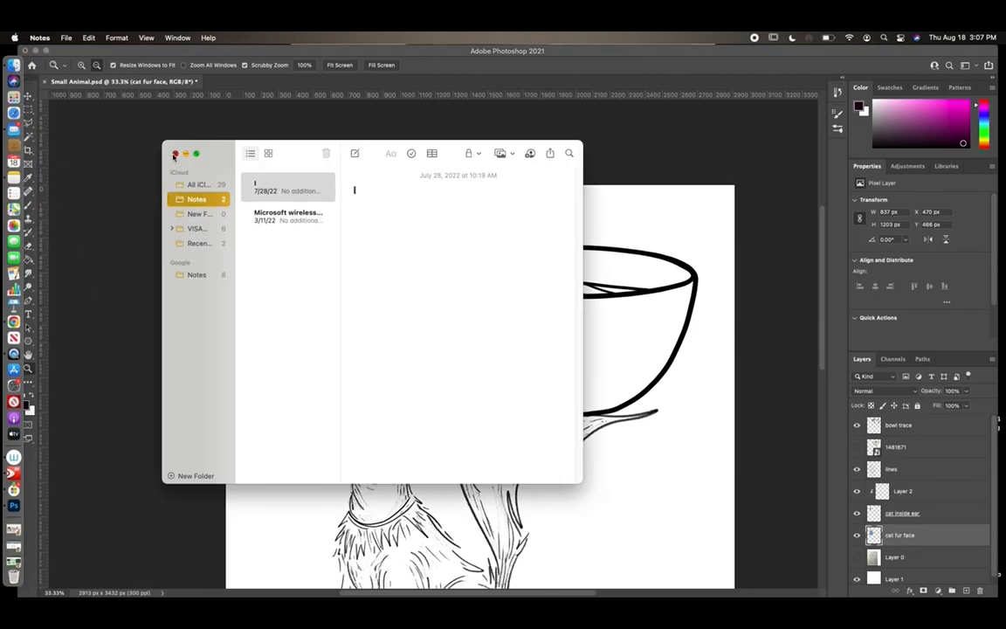
{"action": "left_click", "coordinate": [174, 154]}
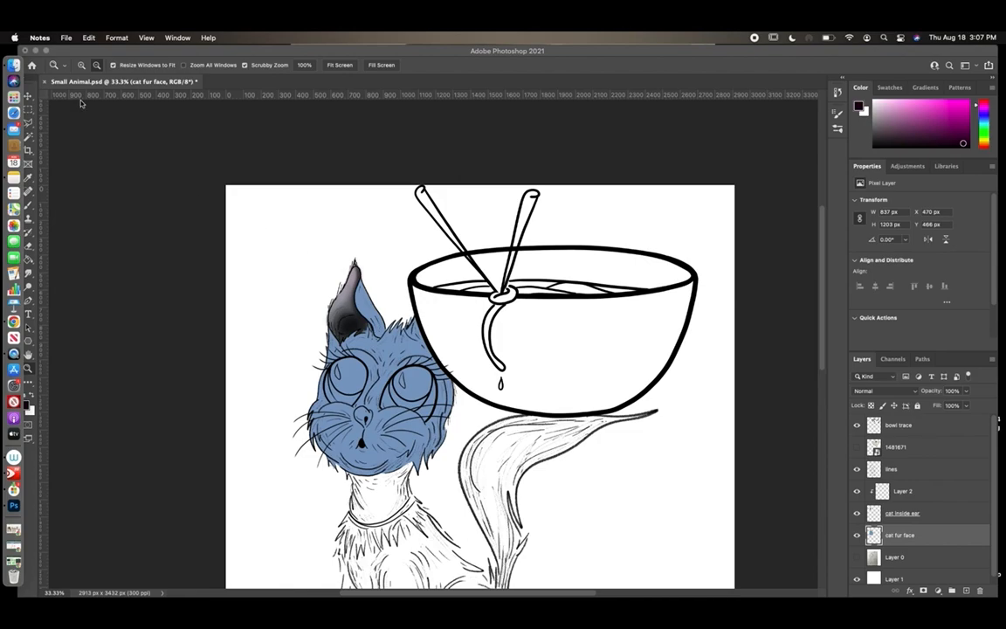
- Prepare a 25 px brush in a pale pink sampled from the ear on the cat inside ear layer
{"action": "left_click", "coordinate": [82, 64]}
{"action": "left_click", "coordinate": [387, 307]}
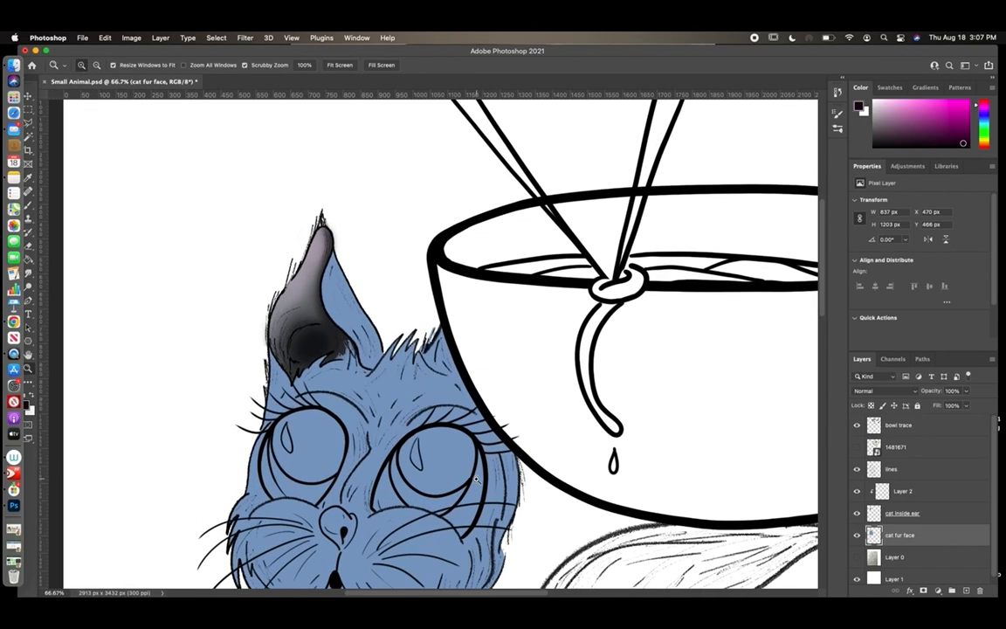
{"action": "left_click", "coordinate": [316, 365]}
{"action": "left_click", "coordinate": [913, 513]}
{"action": "key", "text": "i"}
{"action": "key", "text": "b"}
{"action": "left_click", "coordinate": [83, 64]}
{"action": "left_click", "coordinate": [86, 98]}
{"action": "left_click", "coordinate": [250, 57]}
- Try painting pale pink on the ear's lower tip and undo the brush strokes
{"action": "mouse_move", "coordinate": [247, 361]}
{"action": "left_mouse_down"}
{"action": "mouse_move", "coordinate": [247, 375]}
{"action": "mouse_move", "coordinate": [252, 359]}
{"action": "left_mouse_up"}
{"action": "left_click", "coordinate": [837, 92]}
{"action": "key", "text": "super+z"}
{"action": "key", "text": "super+z"}
{"action": "key", "text": "super+z"}
{"action": "key", "text": "super+z"}
{"action": "key", "text": "super+z"}
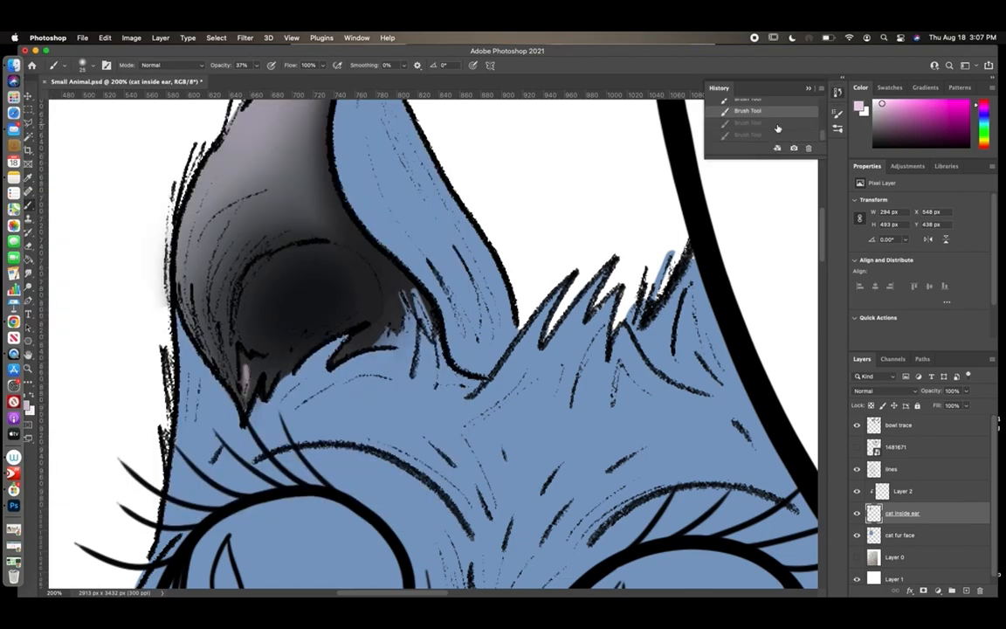
- Paint soft pale pink highlights on the tufts below the ear's hollow with the 25 px Soft Round Pressure Opacity brush
{"action": "left_click", "coordinate": [83, 65]}
{"action": "double_click", "coordinate": [106, 236]}
{"action": "mouse_move", "coordinate": [247, 398]}
{"action": "left_mouse_down"}
{"action": "mouse_move", "coordinate": [247, 386]}
{"action": "mouse_move", "coordinate": [274, 370]}
{"action": "mouse_move", "coordinate": [267, 362]}
{"action": "left_mouse_up"}
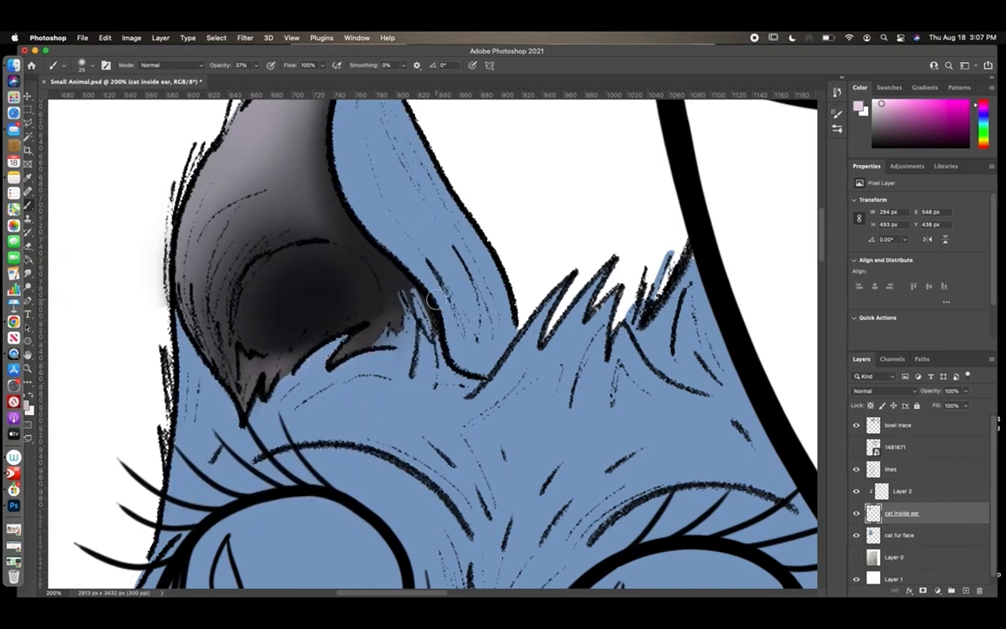
- Soften the dark shading along the ear's inner edge with a 95 px soft eraser
{"action": "scroll", "coordinate": [828, 251], "scroll_direction": "up", "scroll_amount": 5}
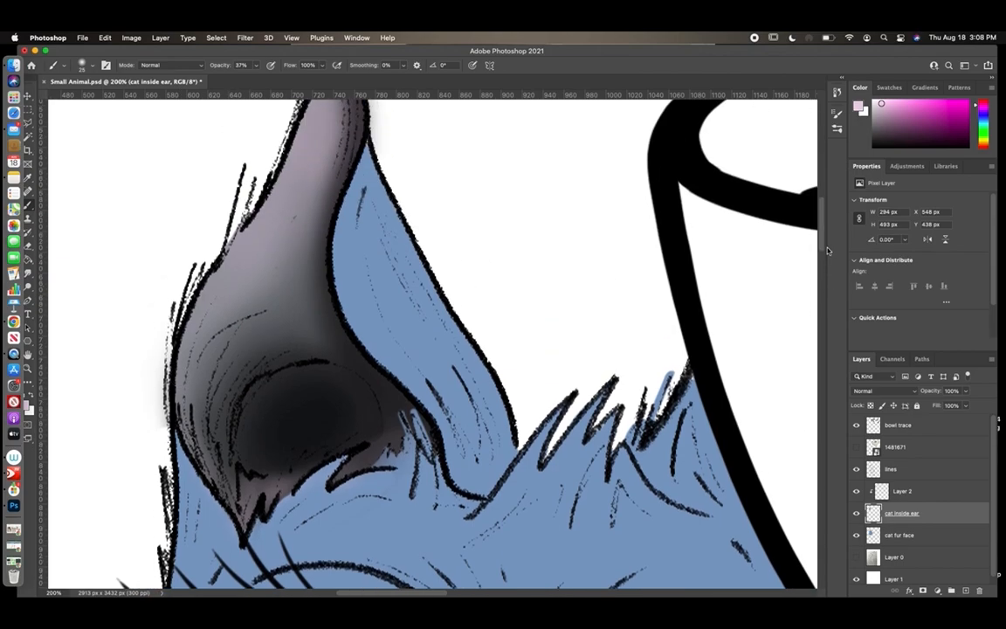
{"action": "left_click_drag", "start_coordinate": [828, 251], "coordinate": [828, 249]}
{"action": "key", "text": "e"}
{"action": "left_click", "coordinate": [92, 65]}
{"action": "double_click", "coordinate": [99, 227]}
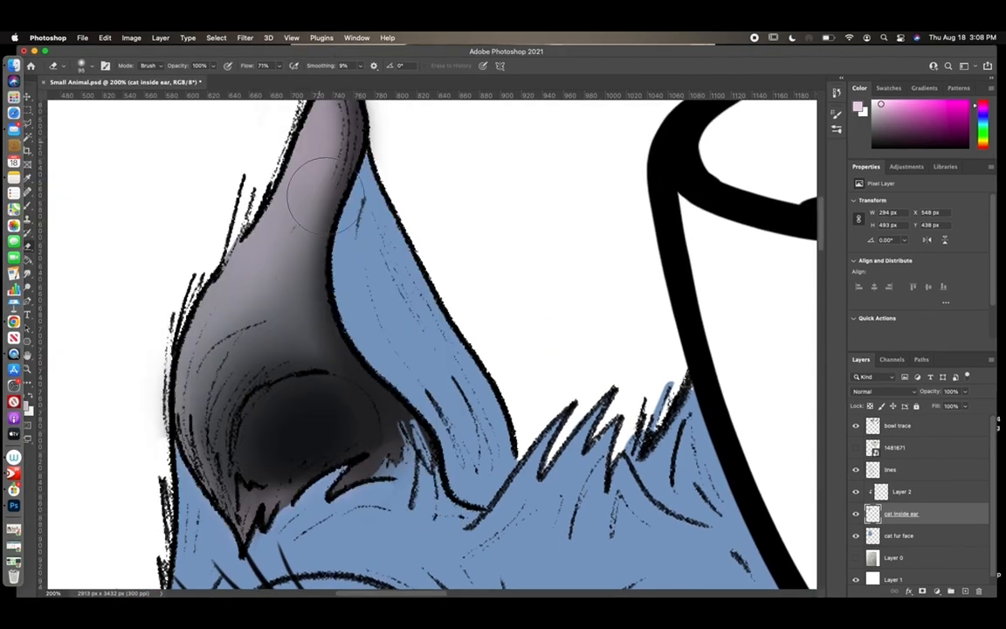
{"action": "mouse_move", "coordinate": [318, 177]}
{"action": "left_mouse_down"}
{"action": "mouse_move", "coordinate": [327, 248]}
{"action": "mouse_move", "coordinate": [359, 366]}
{"action": "left_mouse_up"}
{"action": "left_click_drag", "start_coordinate": [332, 262], "coordinate": [345, 113]}
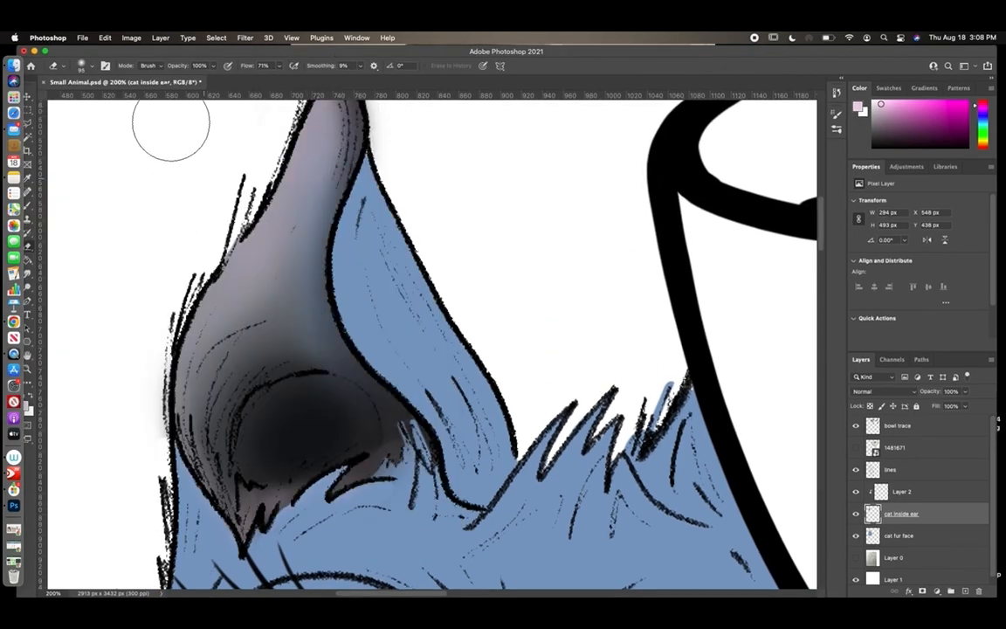
- Lower the eraser to 26% opacity and 34% flow and lightly fade the shading from the hollow up toward the ear tip
{"action": "left_click", "coordinate": [211, 66]}
{"action": "left_click", "coordinate": [361, 66]}
{"action": "left_click_drag", "start_coordinate": [279, 67], "coordinate": [260, 70]}
{"action": "left_click_drag", "start_coordinate": [277, 357], "coordinate": [342, 134]}
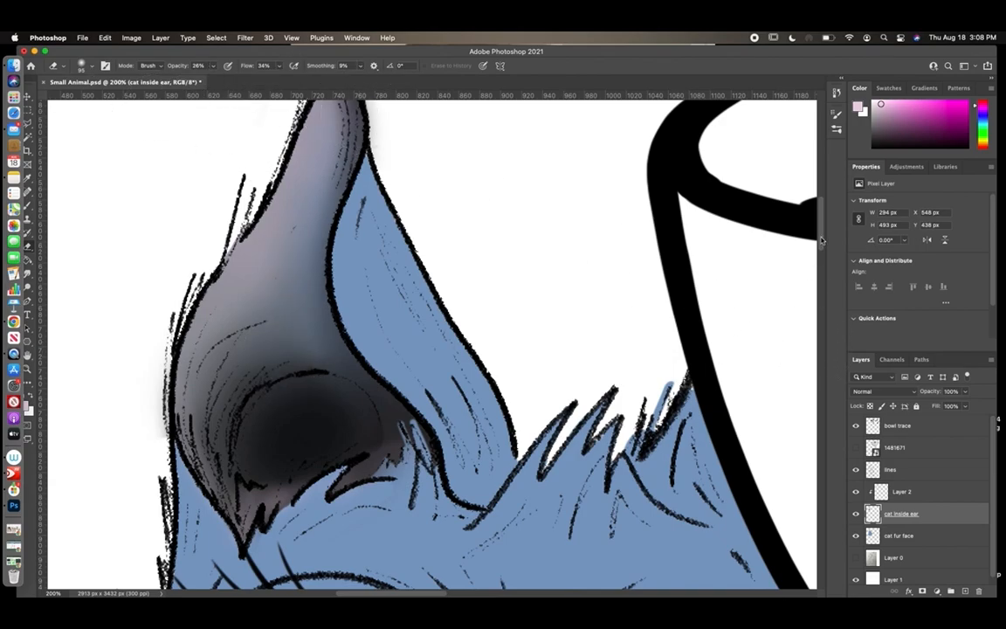
- Examine the softened shading from ear tip to hollow and zoom out to compare it with the whole cat
{"action": "scroll", "coordinate": [428, 249], "scroll_direction": "down", "scroll_amount": 3}
{"action": "scroll", "coordinate": [821, 240], "scroll_direction": "up", "scroll_amount": 4}
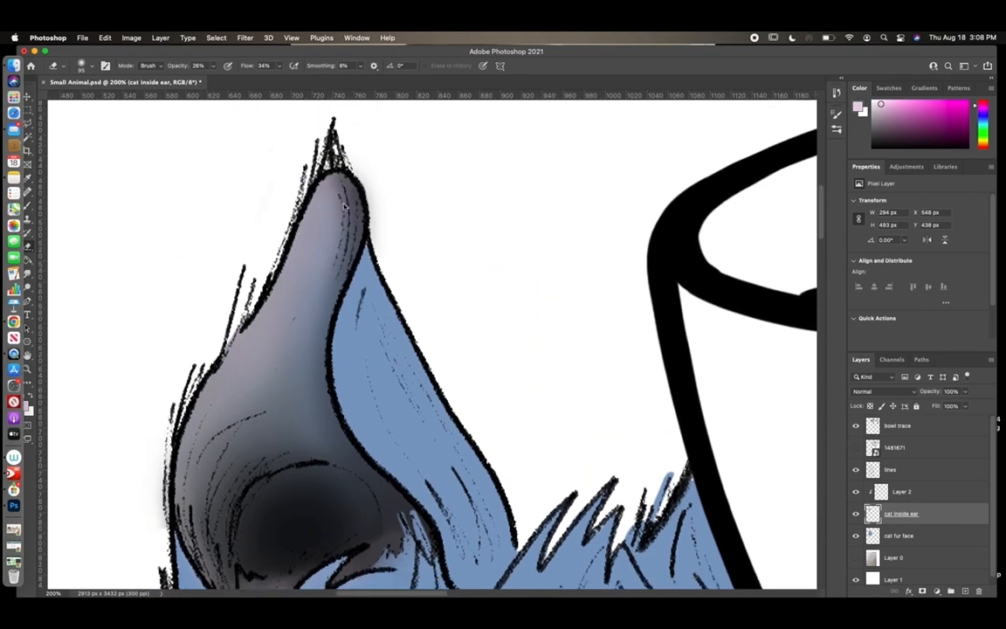
{"action": "scroll", "coordinate": [518, 427], "scroll_direction": "down", "scroll_amount": 4}
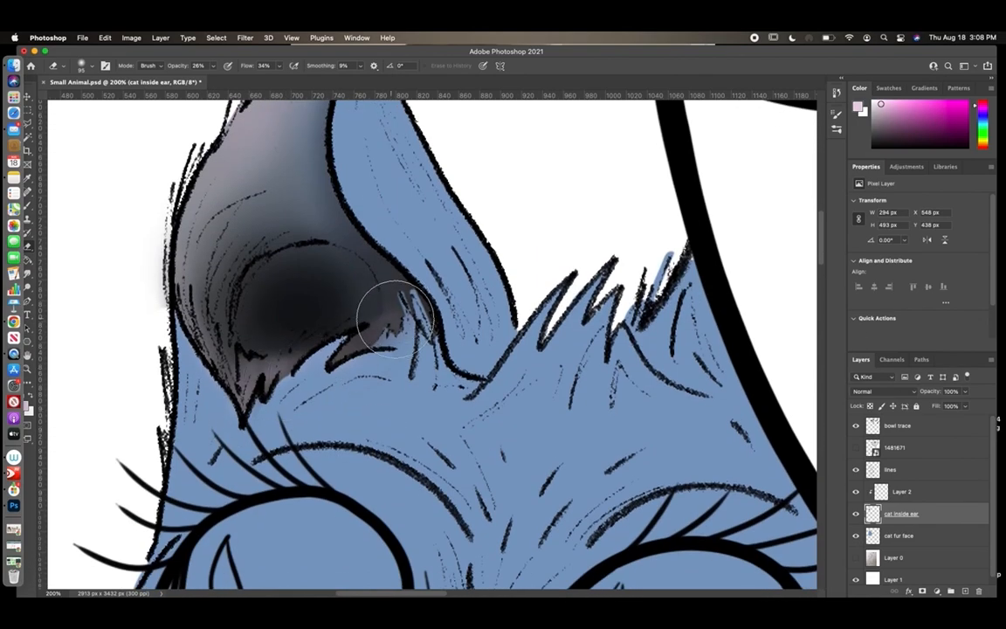
{"action": "left_click", "coordinate": [28, 369]}
{"action": "left_click", "coordinate": [96, 66]}
{"action": "left_click", "coordinate": [231, 214]}
{"action": "left_click", "coordinate": [232, 214]}
{"action": "left_click", "coordinate": [231, 214]}
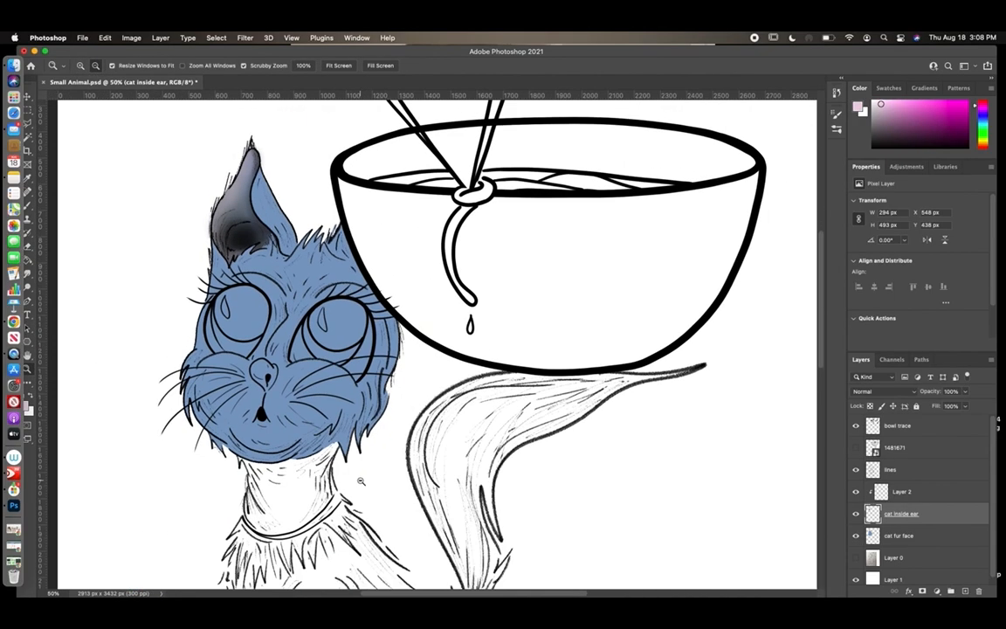
- Paint soft black shading along the ear's interior from above the hollow up toward the ear tip
{"action": "left_click", "coordinate": [892, 147]}
{"action": "left_click", "coordinate": [27, 206]}
{"action": "left_click", "coordinate": [27, 369]}
{"action": "left_click", "coordinate": [81, 66]}
{"action": "left_click", "coordinate": [262, 211]}
{"action": "left_click", "coordinate": [262, 211]}
{"action": "left_click", "coordinate": [27, 206]}
{"action": "left_click", "coordinate": [89, 66]}
{"action": "left_click_drag", "start_coordinate": [83, 99], "coordinate": [94, 99]}
{"action": "left_click", "coordinate": [136, 50]}
{"action": "mouse_move", "coordinate": [222, 242]}
{"action": "left_mouse_down"}
{"action": "mouse_move", "coordinate": [241, 273]}
{"action": "mouse_move", "coordinate": [219, 256]}
{"action": "mouse_move", "coordinate": [222, 241]}
{"action": "mouse_move", "coordinate": [253, 248]}
{"action": "mouse_move", "coordinate": [212, 280]}
{"action": "mouse_move", "coordinate": [219, 240]}
{"action": "mouse_move", "coordinate": [188, 291]}
{"action": "mouse_move", "coordinate": [168, 260]}
{"action": "mouse_move", "coordinate": [223, 159]}
{"action": "mouse_move", "coordinate": [181, 283]}
{"action": "mouse_move", "coordinate": [187, 301]}
{"action": "mouse_move", "coordinate": [228, 158]}
{"action": "left_mouse_up"}
- Erase the dark shading that spills past the ear's outer edge with a 25 px eraser at 100% opacity
{"action": "scroll", "coordinate": [819, 290], "scroll_direction": "down", "scroll_amount": 2}
{"action": "scroll", "coordinate": [420, 276], "scroll_direction": "up", "scroll_amount": 4}
{"action": "left_click", "coordinate": [28, 247]}
{"action": "left_click", "coordinate": [92, 66]}
{"action": "left_click_drag", "start_coordinate": [106, 97], "coordinate": [85, 97]}
{"action": "left_click", "coordinate": [91, 66]}
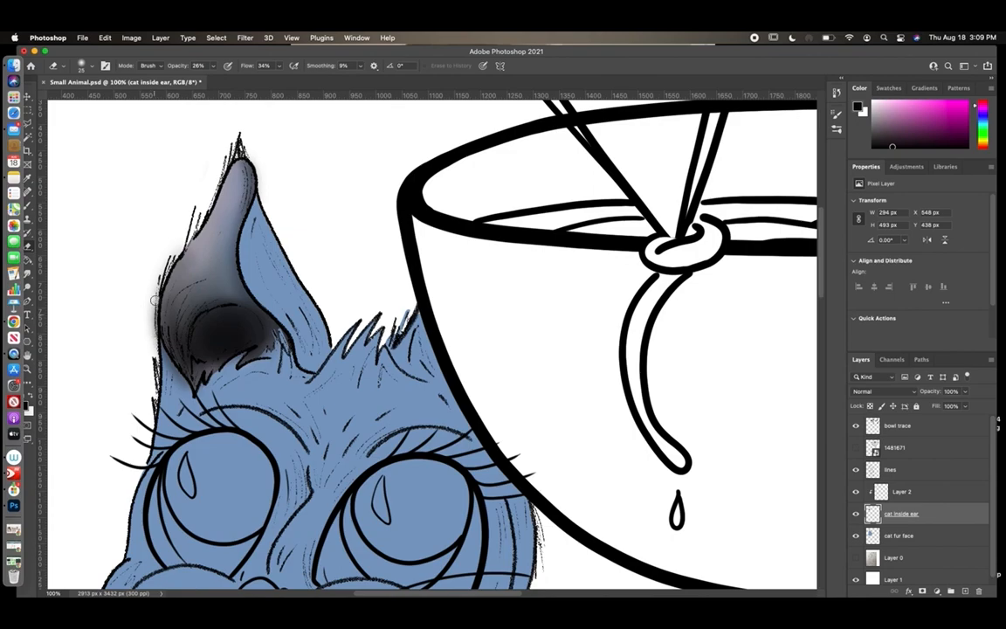
{"action": "left_click", "coordinate": [92, 69]}
{"action": "left_click", "coordinate": [184, 198]}
{"action": "left_click", "coordinate": [213, 67]}
{"action": "mouse_move", "coordinate": [145, 244]}
{"action": "left_mouse_down"}
{"action": "mouse_move", "coordinate": [153, 317]}
{"action": "mouse_move", "coordinate": [221, 169]}
{"action": "left_mouse_up"}
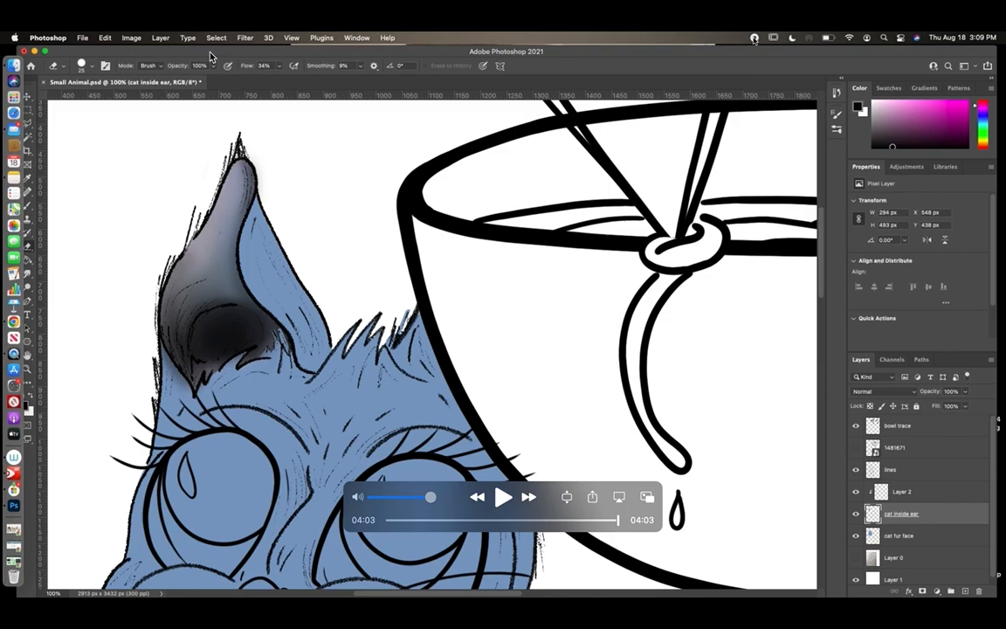
- Take the Shading with Mixer Tool.mp4 video out of full screen and move its window aside to uncover the desktop folders
{"action": "mouse_move", "coordinate": [2, 5]}
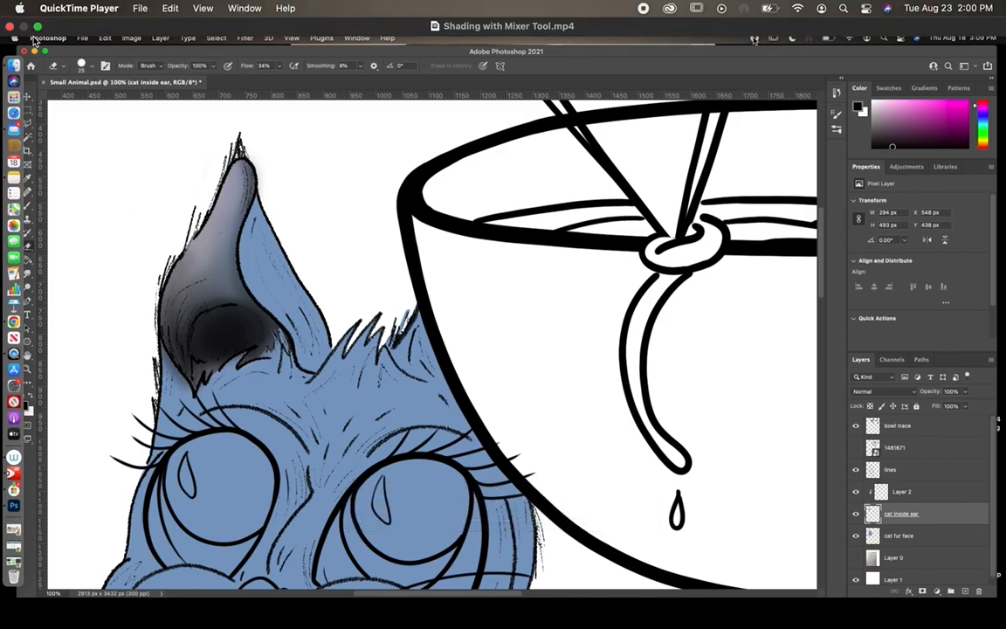
{"action": "left_click", "coordinate": [36, 26]}
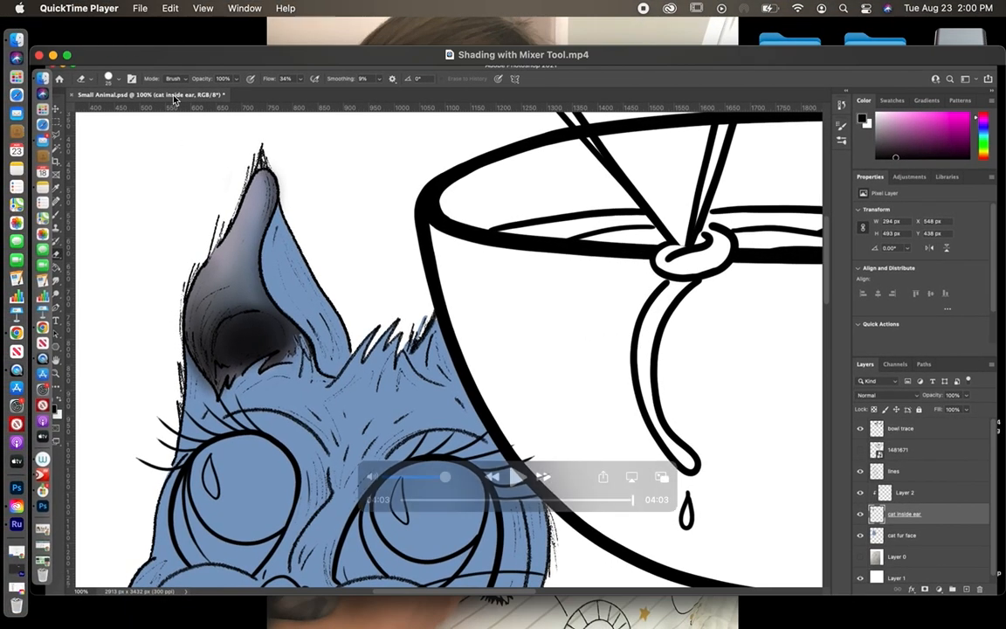
{"action": "left_click_drag", "start_coordinate": [617, 63], "coordinate": [527, 251]}
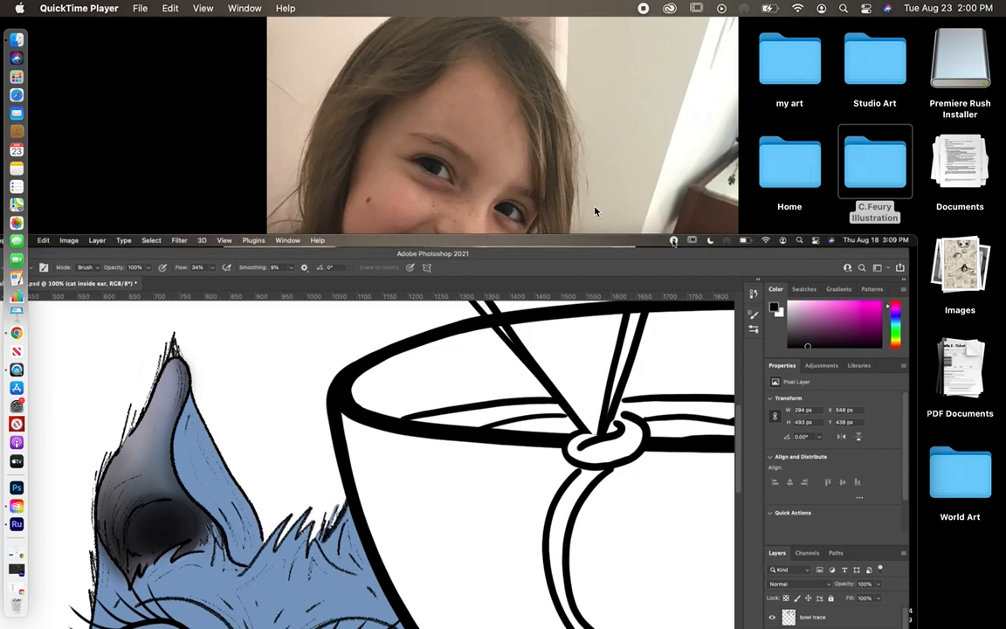
{"action": "left_click_drag", "start_coordinate": [575, 245], "coordinate": [449, 51]}
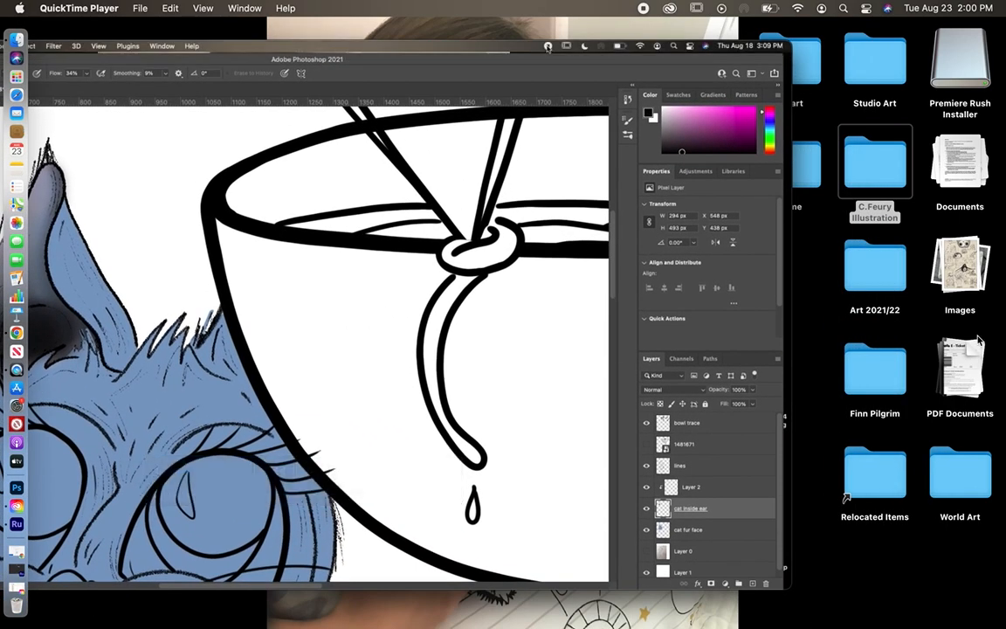
- Open Small Animal.psd in Photoshop from the illustration folder on the desktop
{"action": "double_click", "coordinate": [870, 168]}
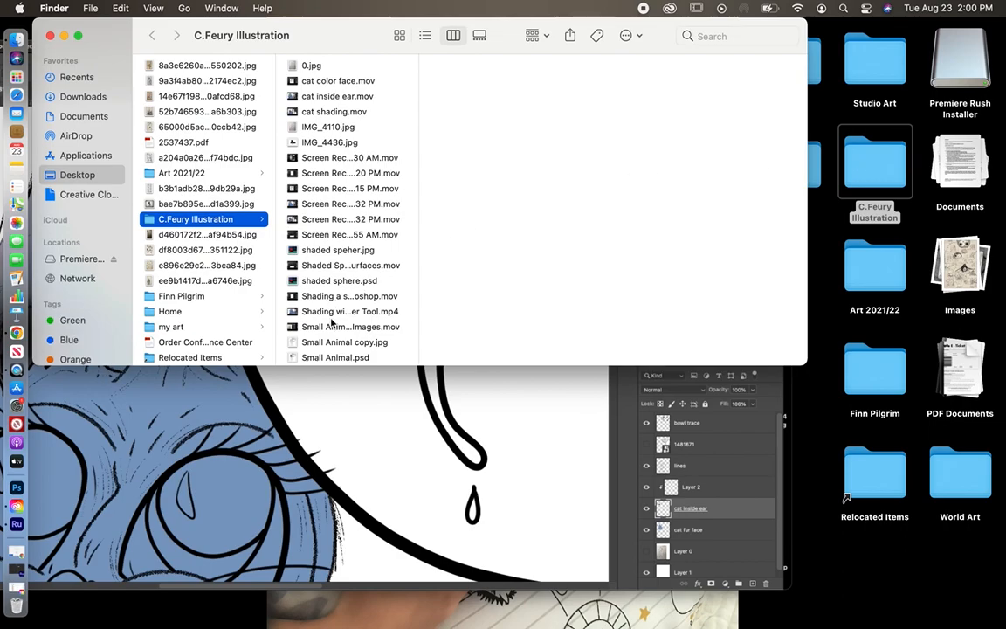
{"action": "scroll", "coordinate": [331, 323], "scroll_direction": "down", "scroll_amount": 2}
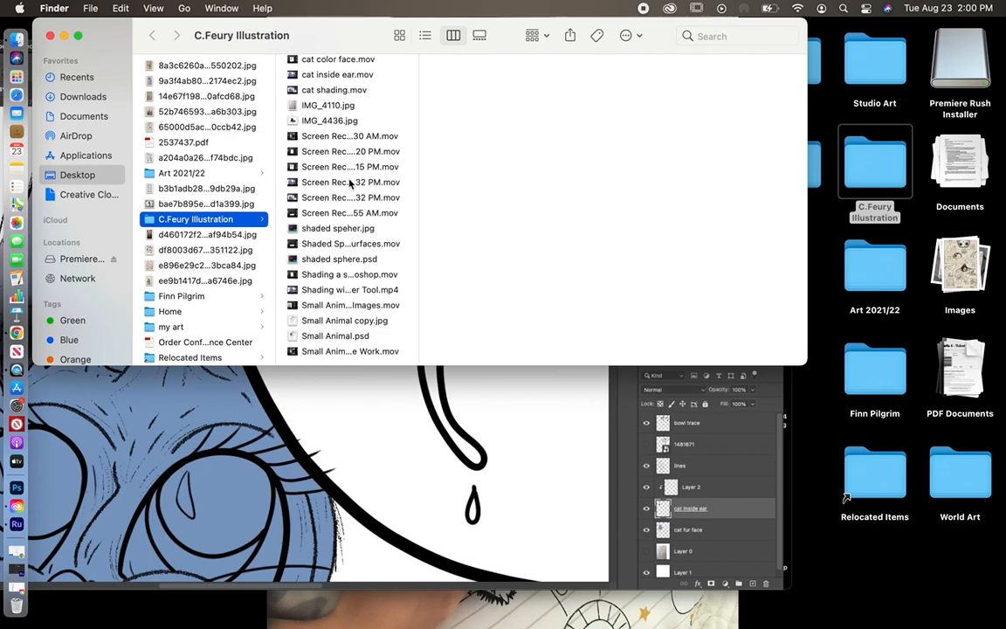
{"action": "scroll", "coordinate": [349, 181], "scroll_direction": "up", "scroll_amount": 2}
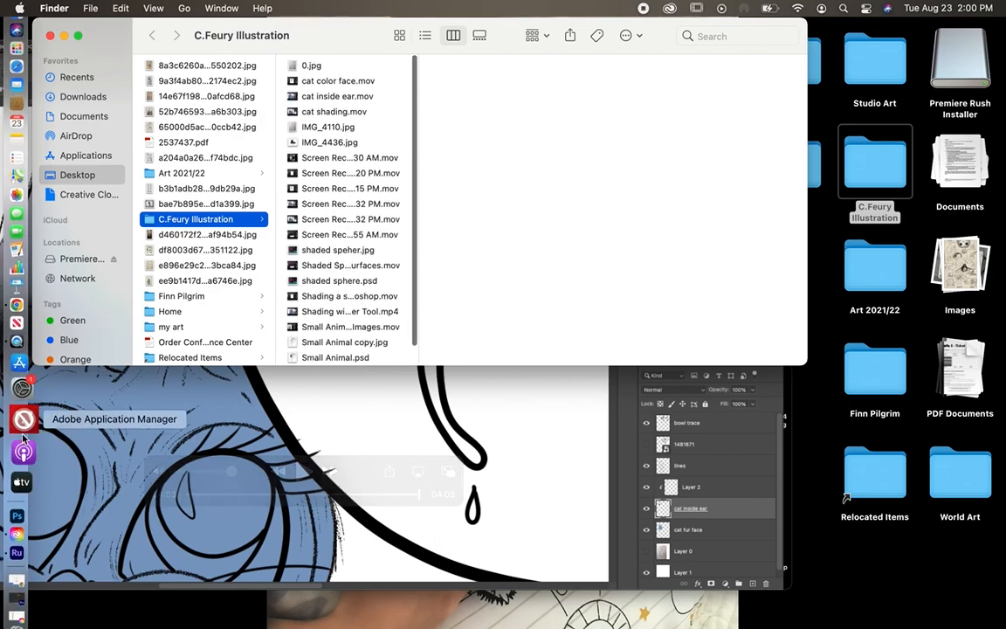
{"action": "left_click", "coordinate": [308, 358]}
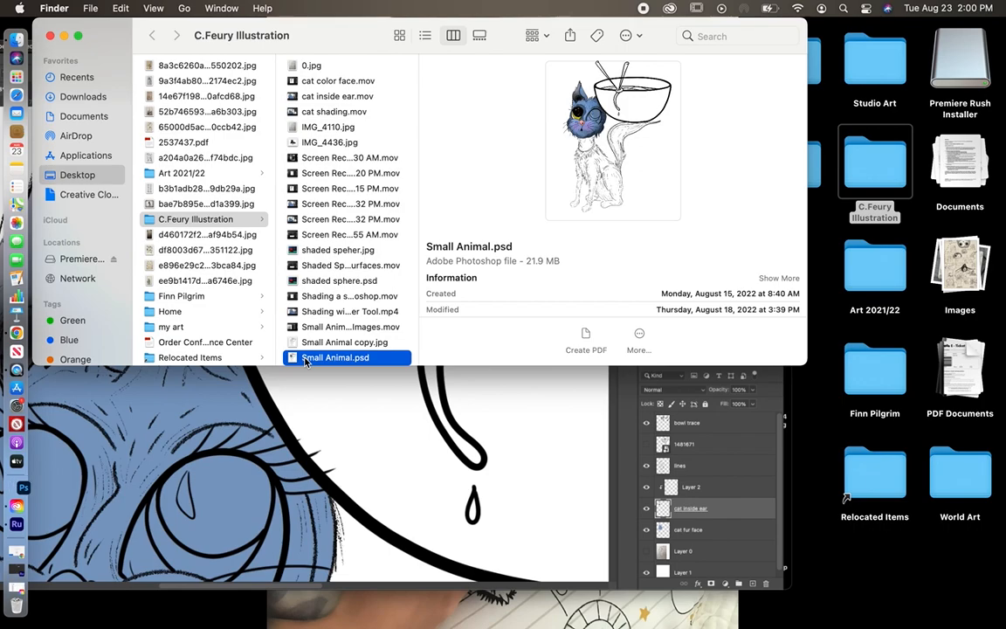
{"action": "double_click", "coordinate": [288, 359]}
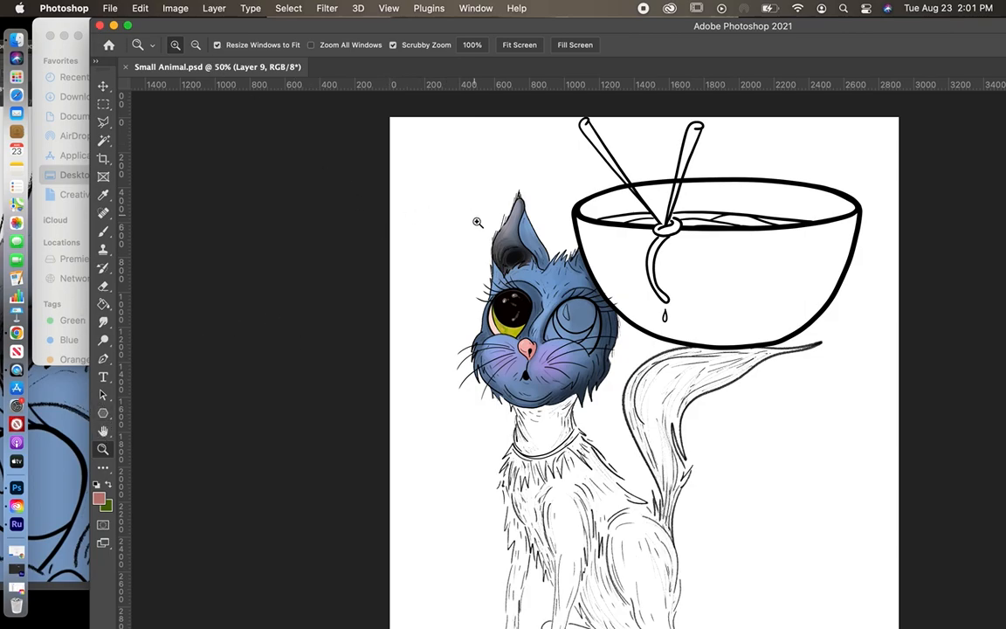
- Examine the shading inside the cat's ear at 300%, from the tip down to the hollow and lower tufts
{"action": "left_click_drag", "start_coordinate": [511, 237], "coordinate": [512, 236]}
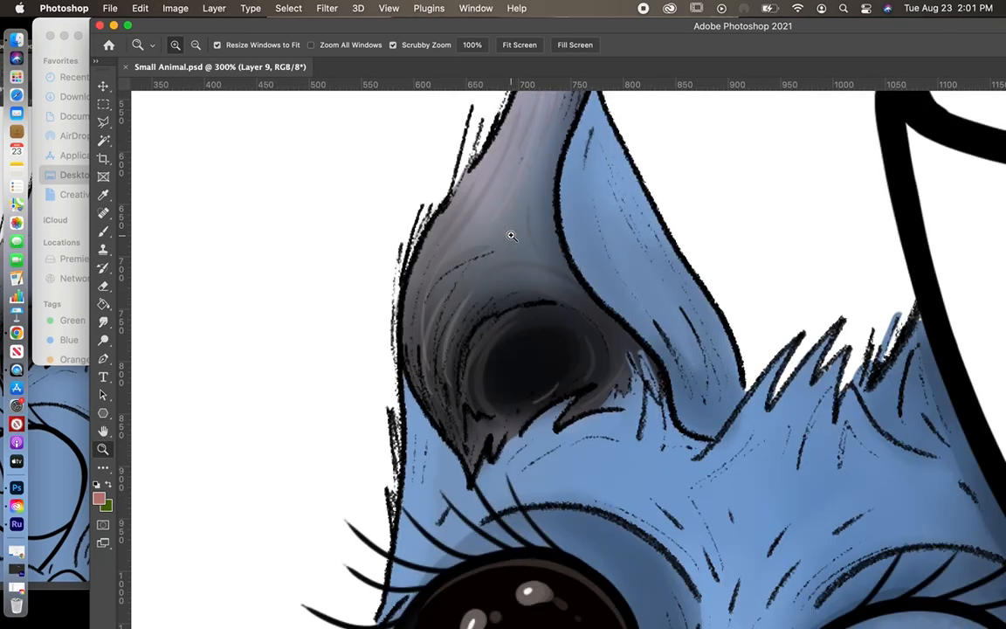
{"action": "scroll", "coordinate": [512, 236], "scroll_direction": "up", "scroll_amount": 5}
{"action": "scroll", "coordinate": [512, 236], "scroll_direction": "right", "scroll_amount": 3}
{"action": "scroll", "coordinate": [512, 236], "scroll_direction": "down", "scroll_amount": 2}
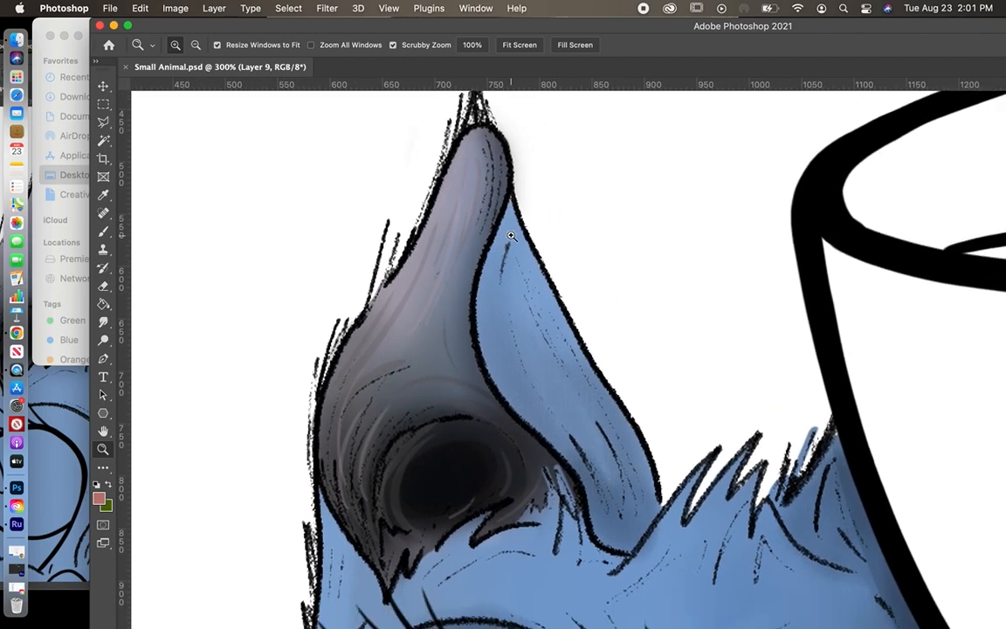
{"action": "scroll", "coordinate": [512, 236], "scroll_direction": "up", "scroll_amount": 2}
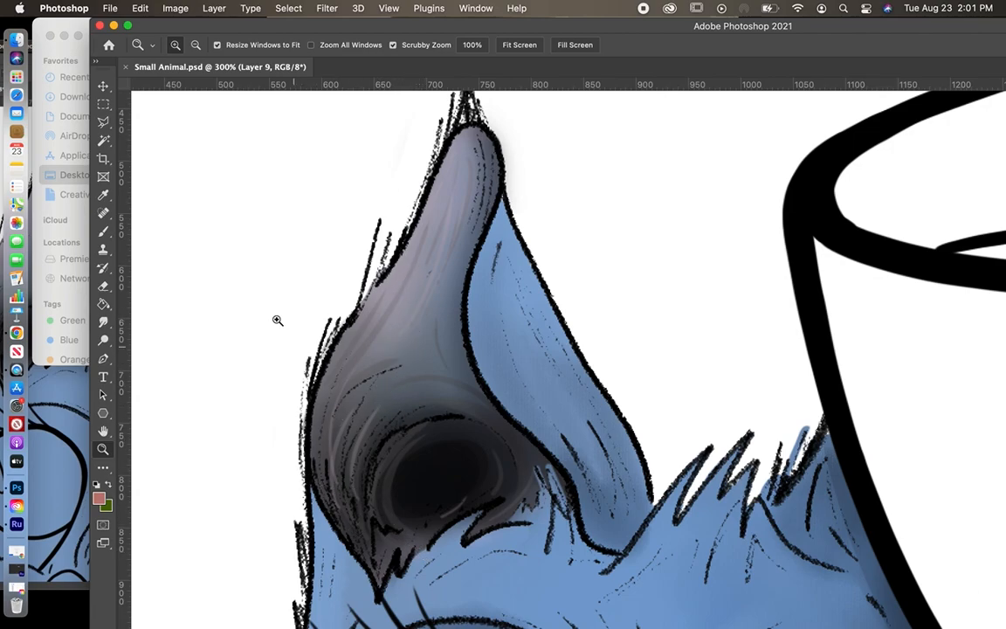
{"action": "scroll", "coordinate": [384, 334], "scroll_direction": "down", "scroll_amount": 2}
{"action": "scroll", "coordinate": [385, 334], "scroll_direction": "down", "scroll_amount": 5}
{"action": "scroll", "coordinate": [384, 335], "scroll_direction": "right", "scroll_amount": 5}
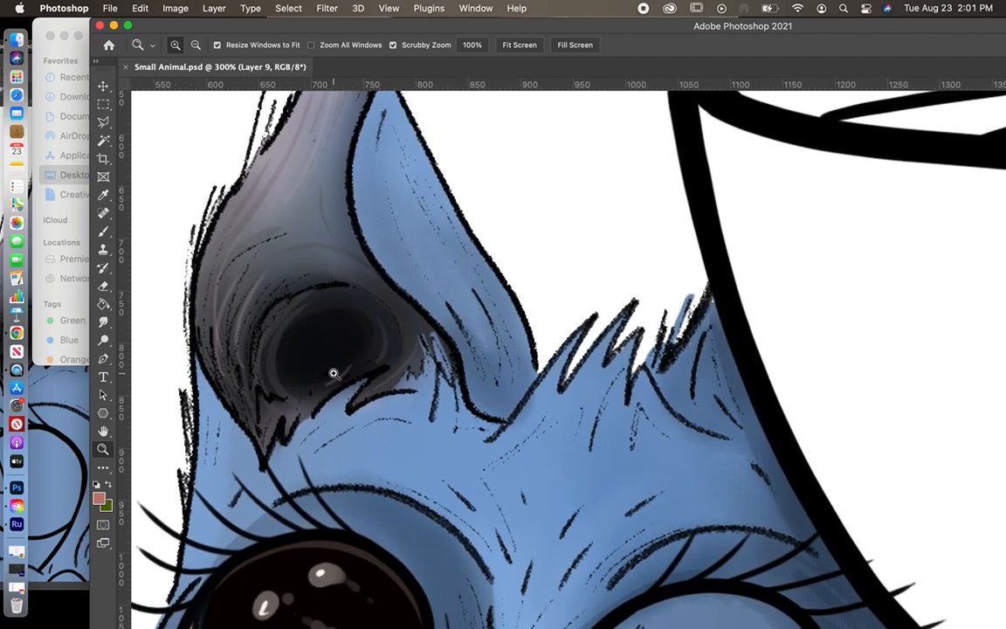
{"action": "scroll", "coordinate": [334, 373], "scroll_direction": "down", "scroll_amount": 4}
{"action": "scroll", "coordinate": [335, 373], "scroll_direction": "up", "scroll_amount": 4}
{"action": "scroll", "coordinate": [335, 373], "scroll_direction": "left", "scroll_amount": 2}
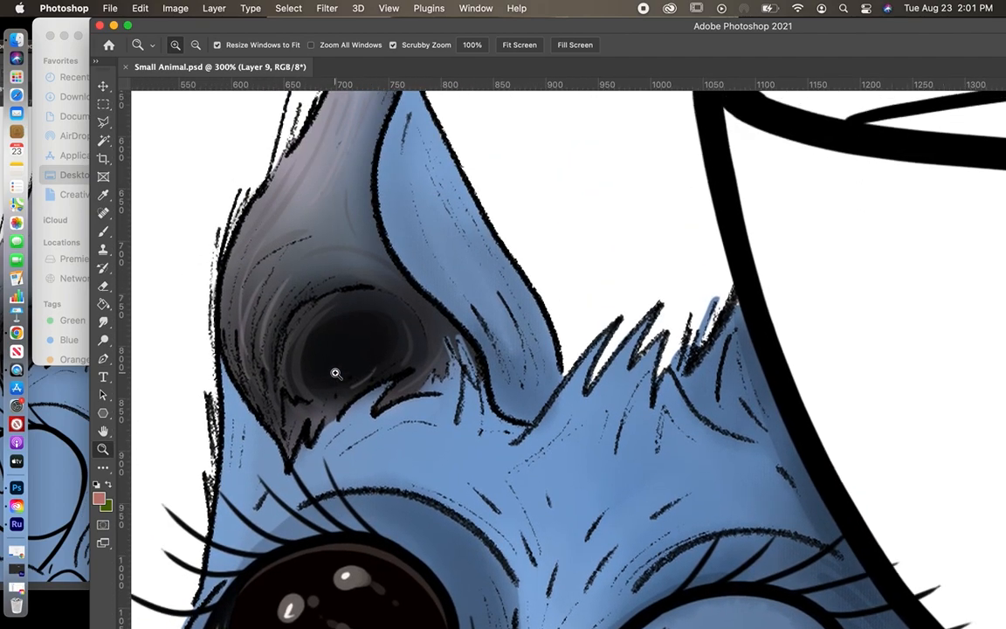
{"action": "scroll", "coordinate": [336, 373], "scroll_direction": "up", "scroll_amount": 3}
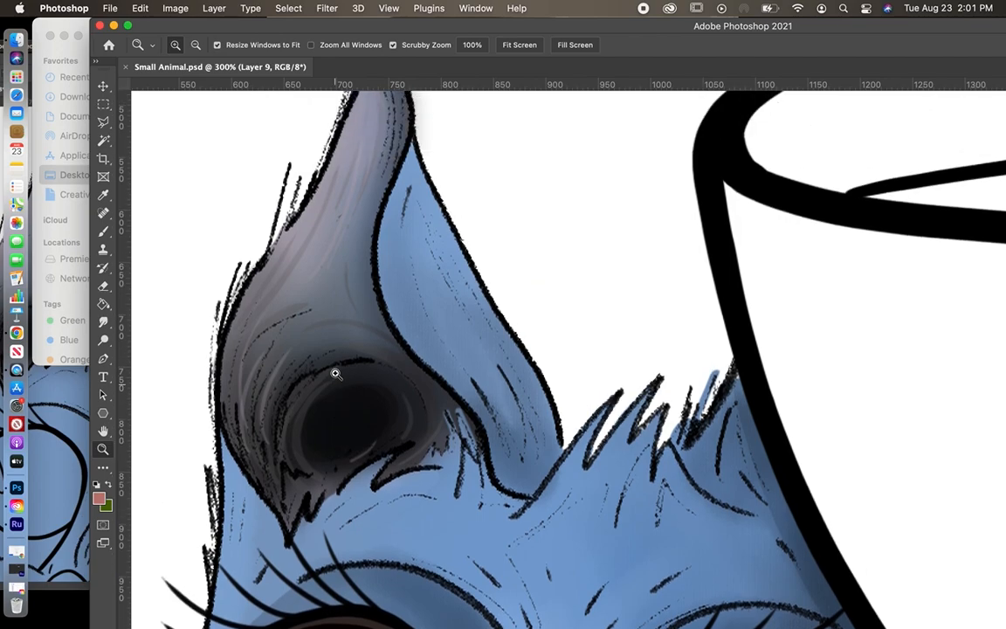
{"action": "scroll", "coordinate": [372, 506], "scroll_direction": "down", "scroll_amount": 1}
{"action": "scroll", "coordinate": [371, 507], "scroll_direction": "down", "scroll_amount": 2}
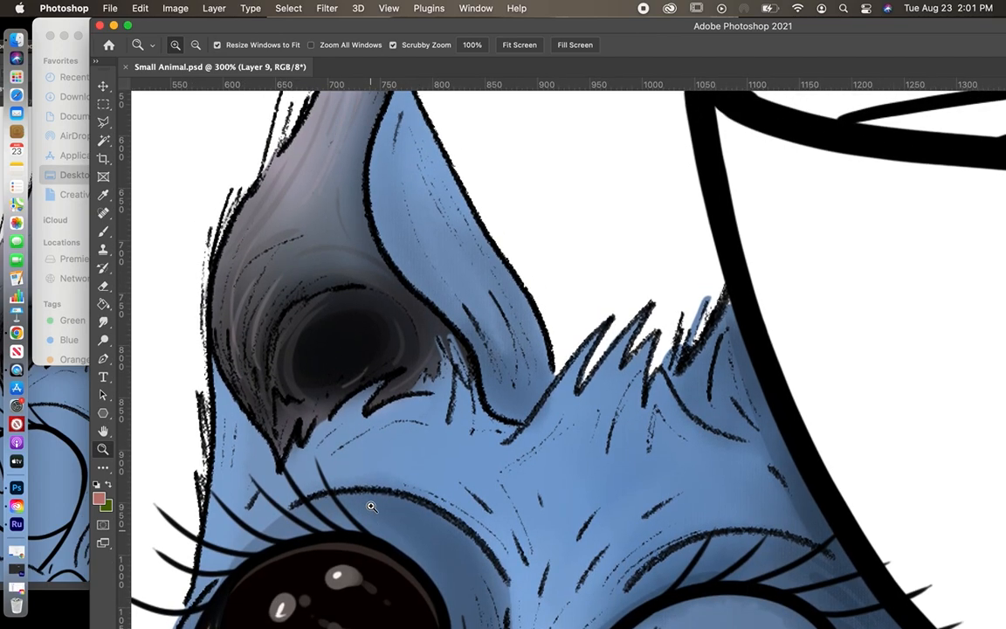
{"action": "scroll", "coordinate": [371, 506], "scroll_direction": "up", "scroll_amount": 1}
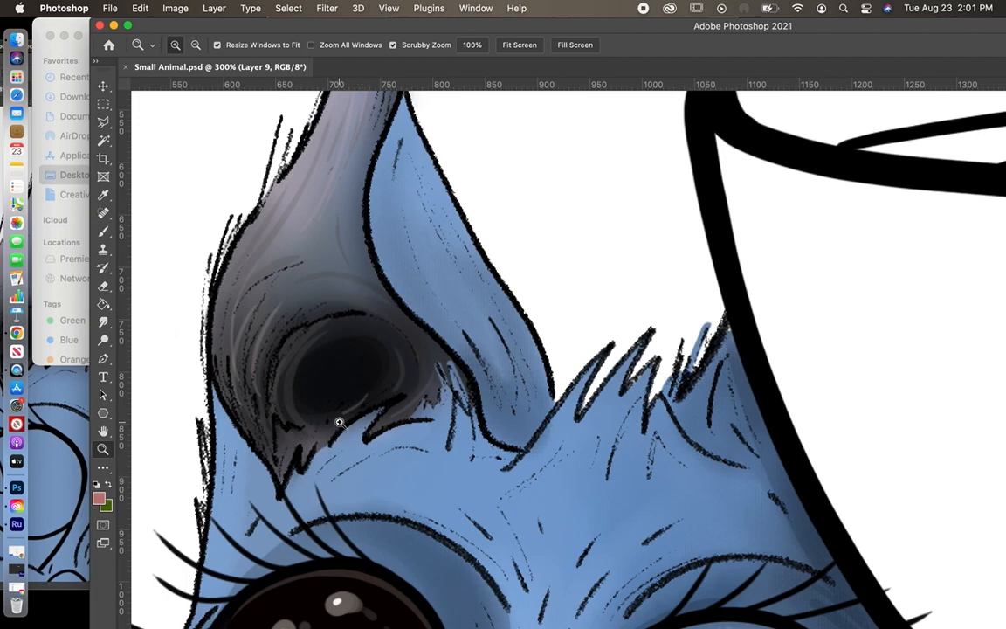
{"action": "scroll", "coordinate": [340, 422], "scroll_direction": "up", "scroll_amount": 3}
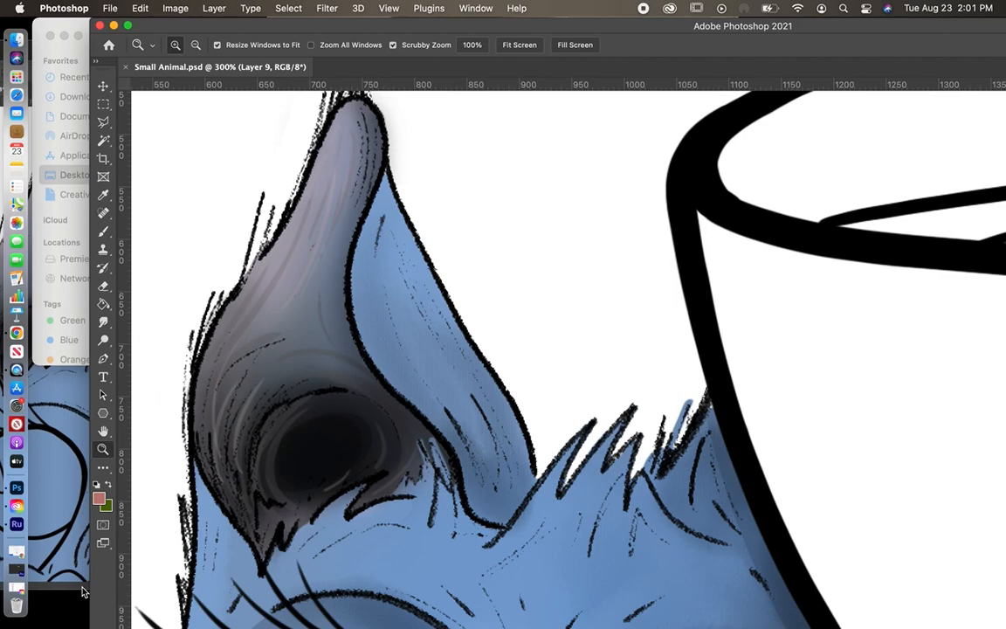
- Switch from the regular Brush to the Mixer Brush tool
{"action": "left_click", "coordinate": [105, 231]}
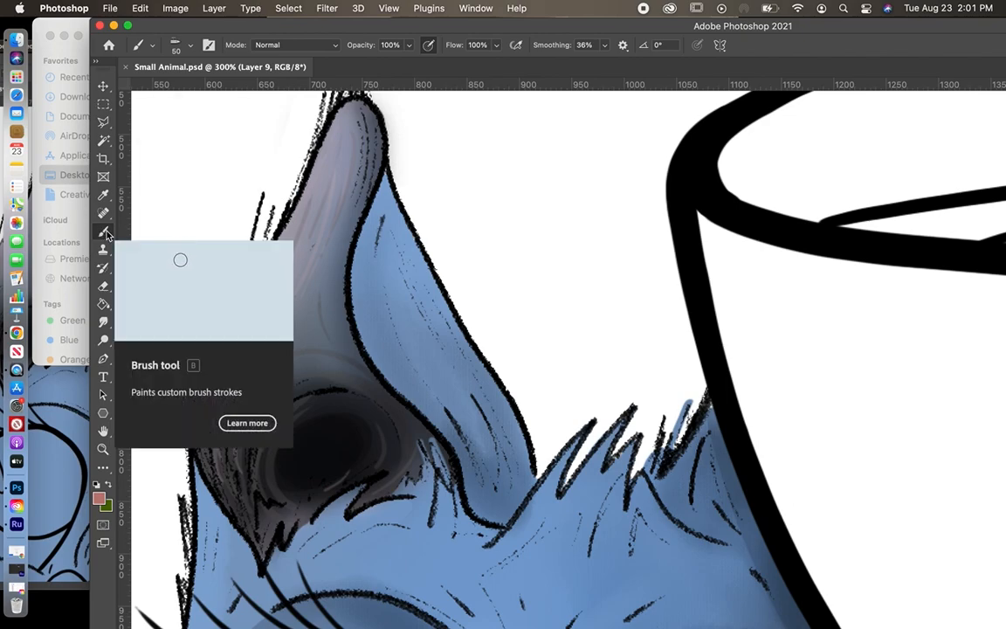
{"action": "right_click", "coordinate": [114, 241]}
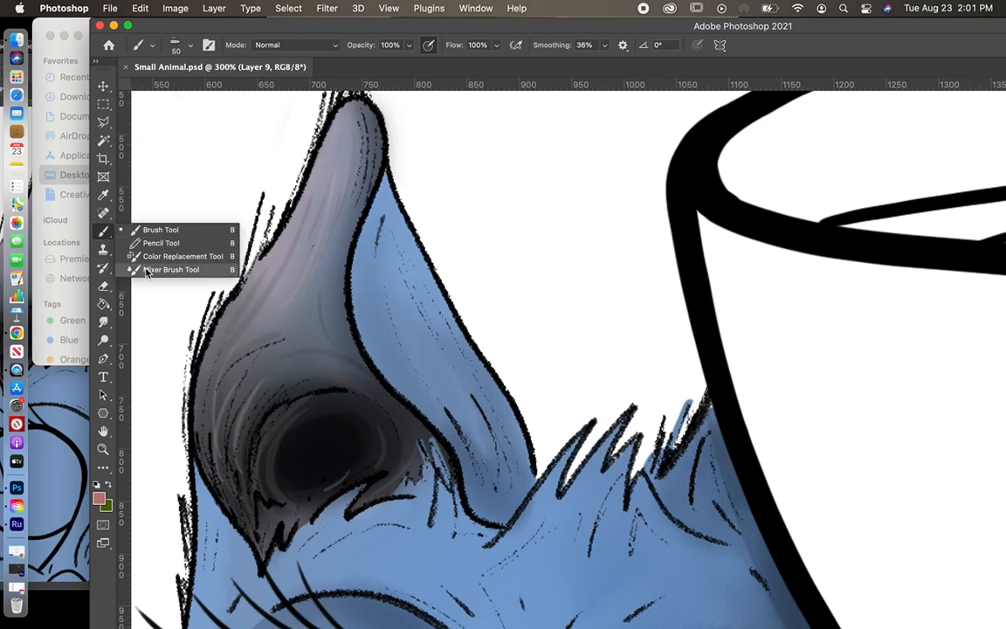
{"action": "left_click", "coordinate": [317, 27]}
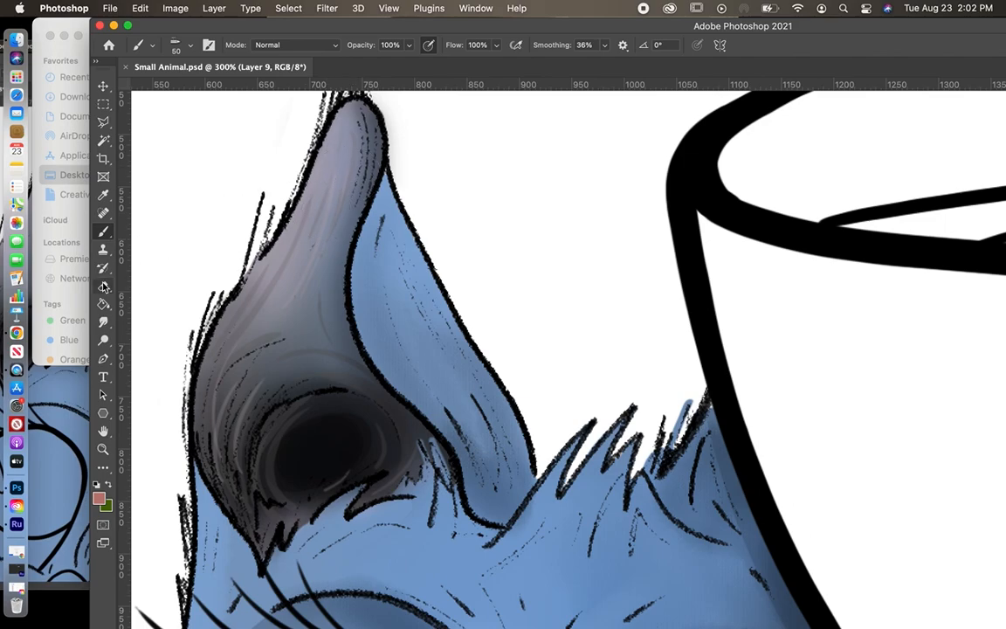
{"action": "left_click", "coordinate": [104, 234]}
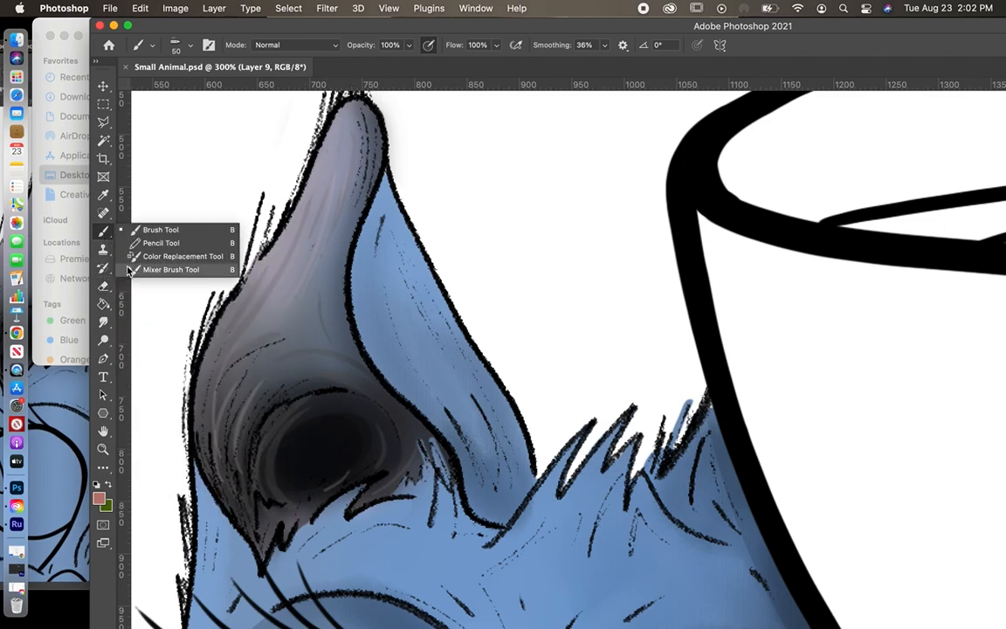
{"action": "left_click", "coordinate": [130, 272]}
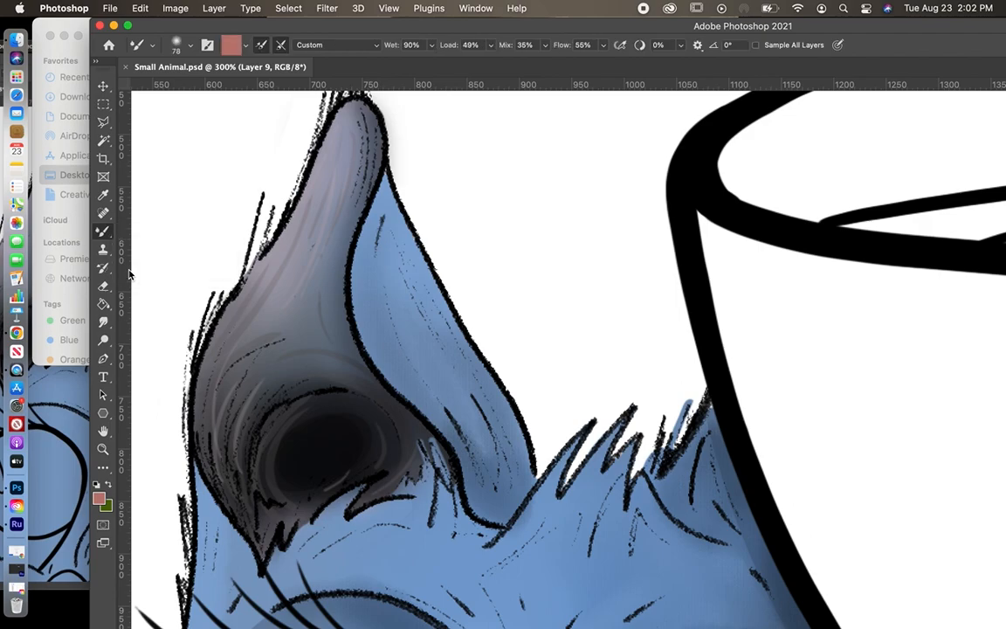
- Review the Mixer Brush's paint color, its load and clean options, and the available brush presets
{"action": "left_click", "coordinate": [231, 47]}
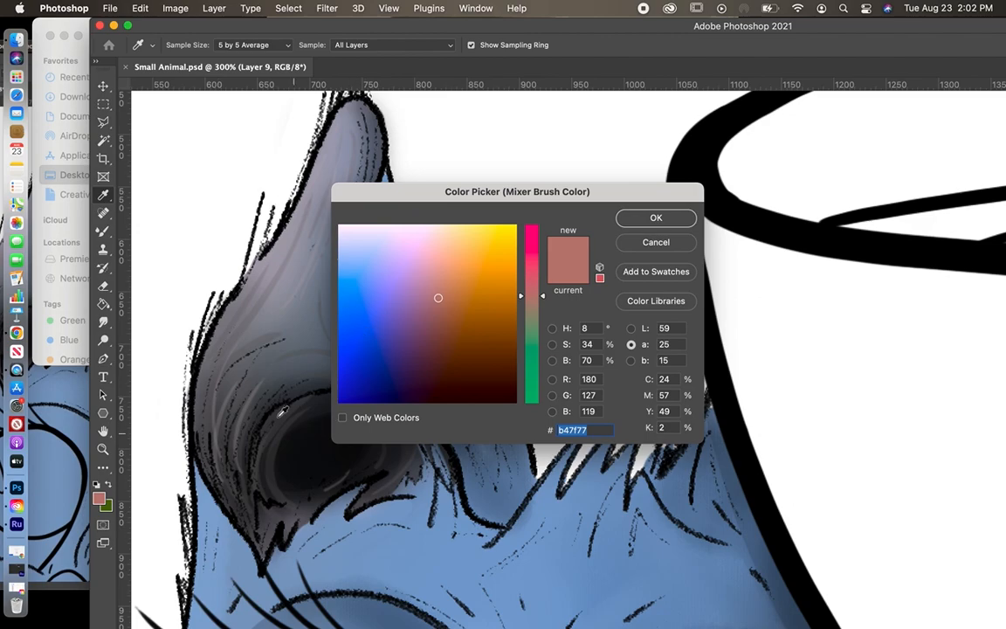
{"action": "left_click", "coordinate": [635, 242]}
{"action": "left_click", "coordinate": [280, 45]}
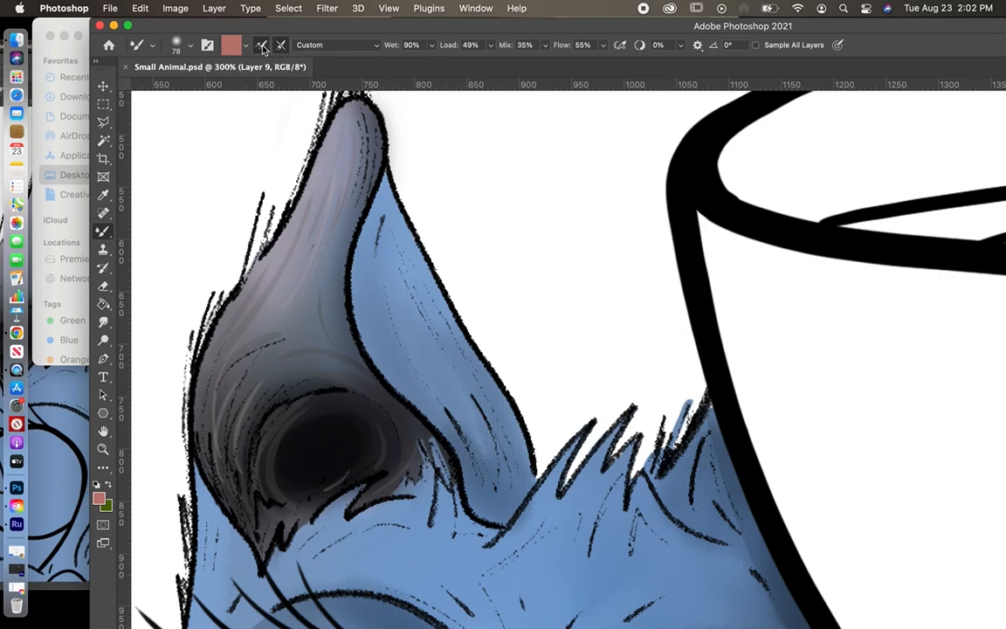
{"action": "left_click", "coordinate": [191, 47]}
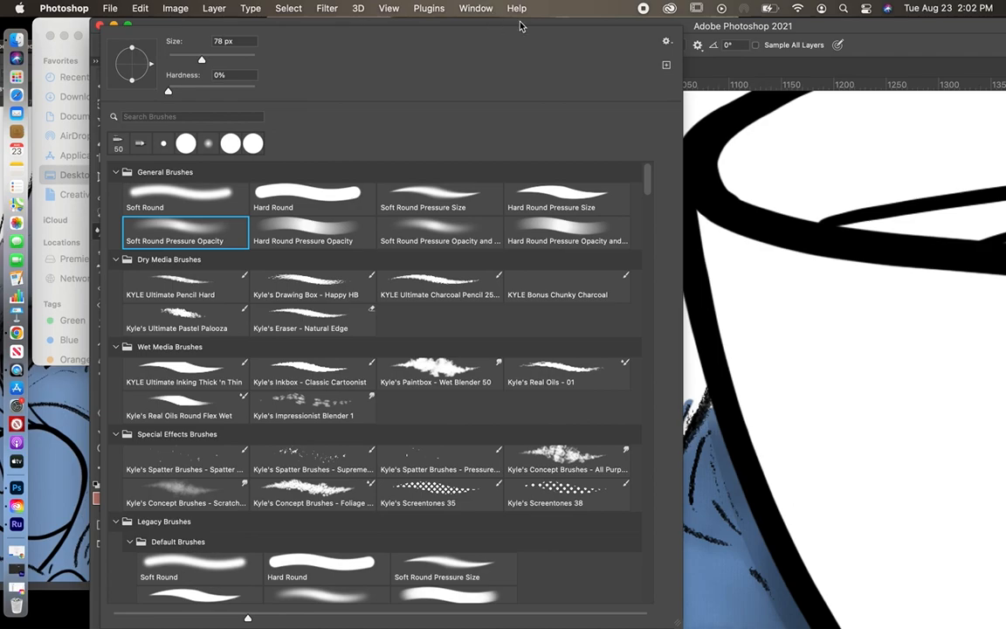
{"action": "left_click", "coordinate": [740, 25]}
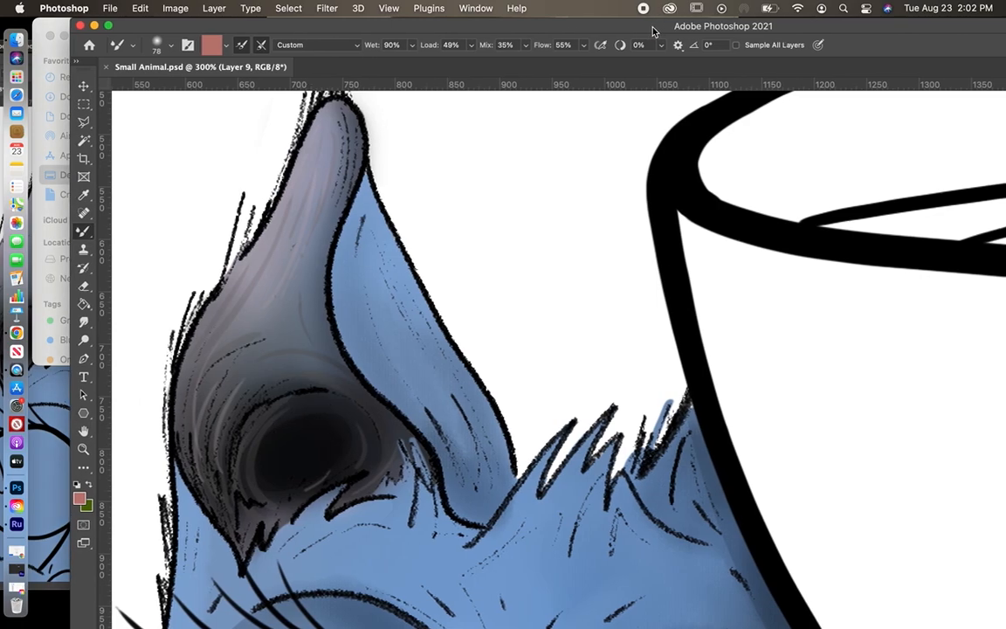
- Blend the dark tones in the ear's hollow with the 78 px Mixer Brush
{"action": "left_click_drag", "start_coordinate": [610, 26], "coordinate": [589, 27]}
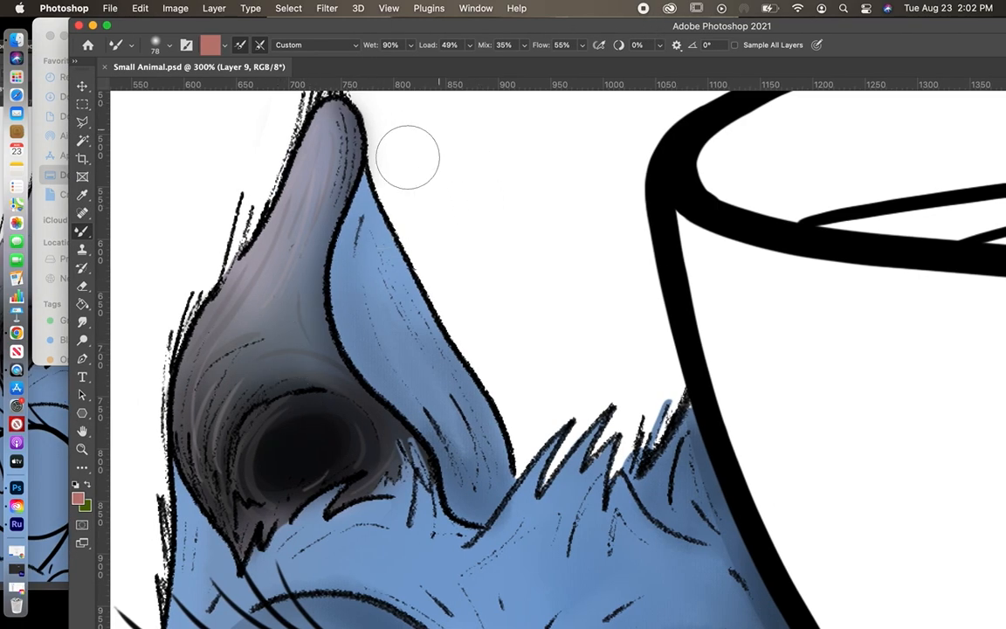
{"action": "mouse_move", "coordinate": [298, 449]}
{"action": "left_mouse_down"}
{"action": "mouse_move", "coordinate": [354, 429]}
{"action": "mouse_move", "coordinate": [336, 417]}
{"action": "mouse_move", "coordinate": [324, 450]}
{"action": "mouse_move", "coordinate": [350, 273]}
{"action": "mouse_move", "coordinate": [299, 396]}
{"action": "mouse_move", "coordinate": [335, 430]}
{"action": "mouse_move", "coordinate": [321, 452]}
{"action": "mouse_move", "coordinate": [300, 425]}
{"action": "left_mouse_up"}
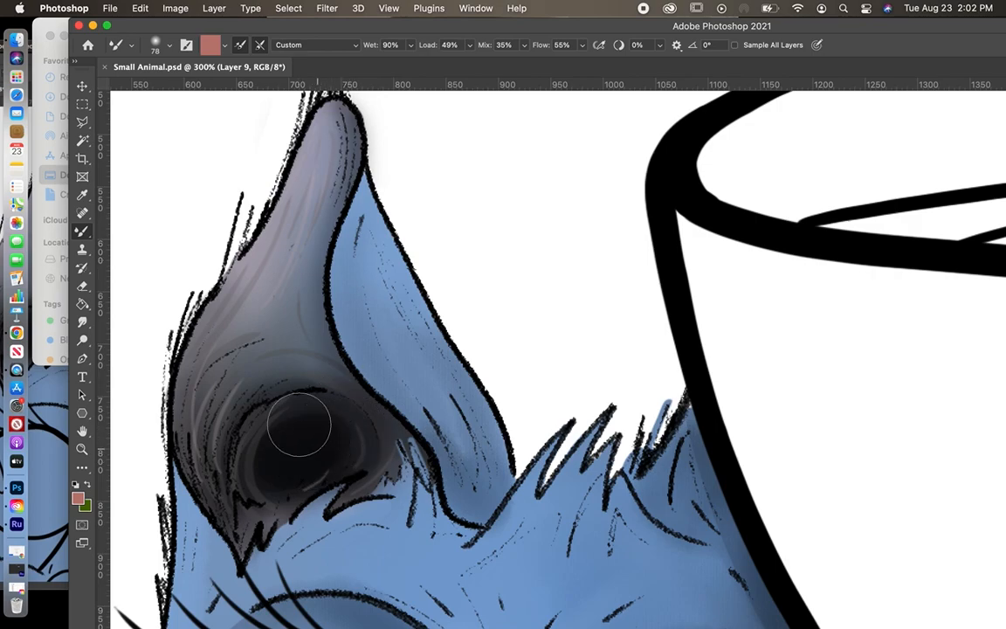